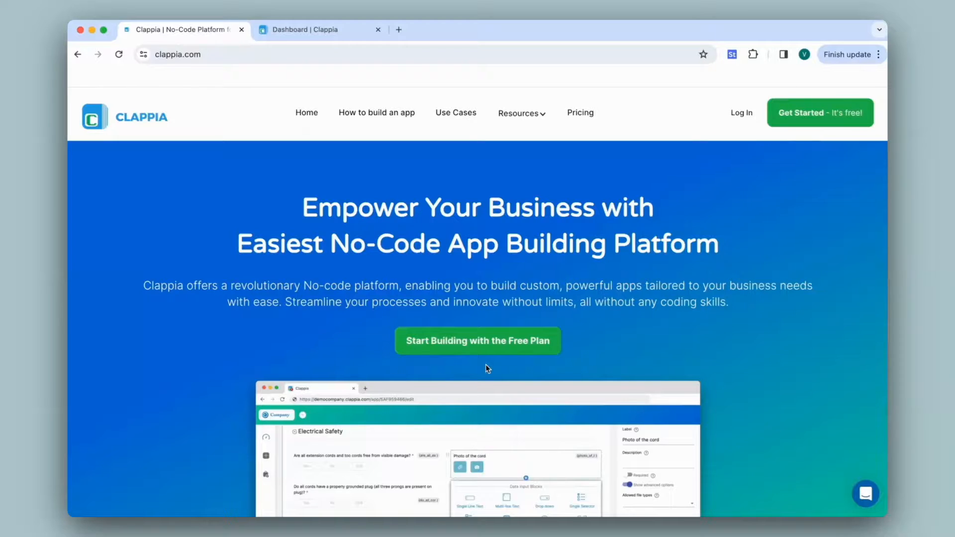
# Open the Incident Report app from the Clappia dashboard and try the Priority 1 and Priority 3 options under Resolution Priority.
pyautogui.click(335, 34)
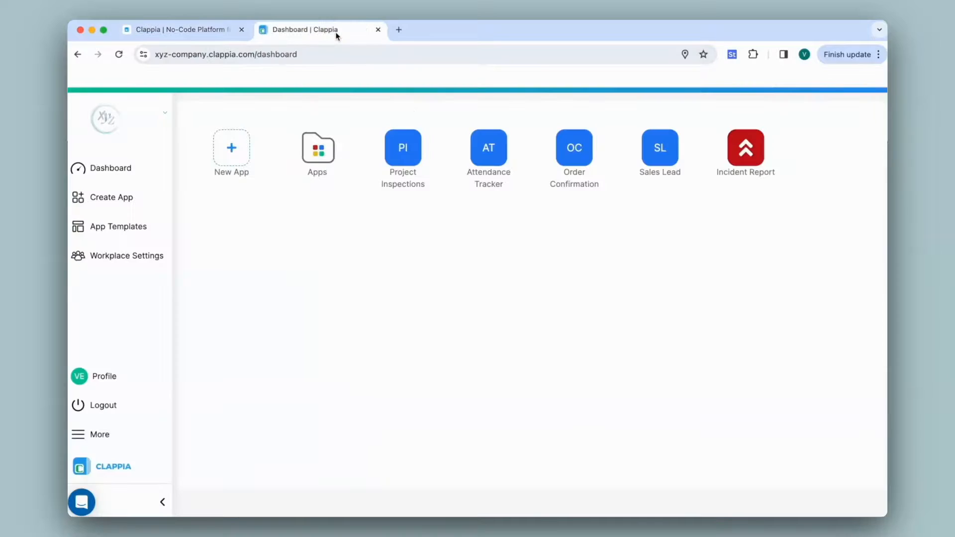
pyautogui.click(741, 154)
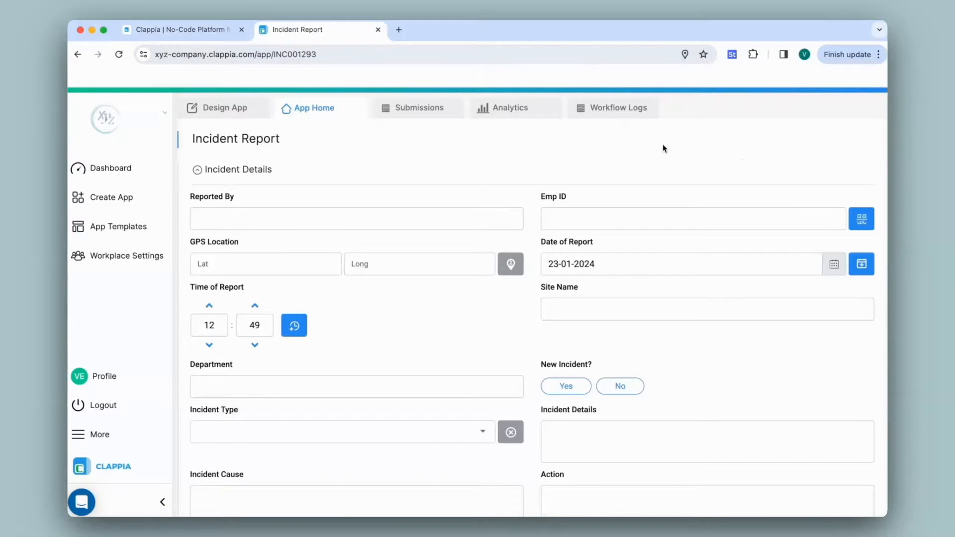
pyautogui.scroll(-10, 542, 291)
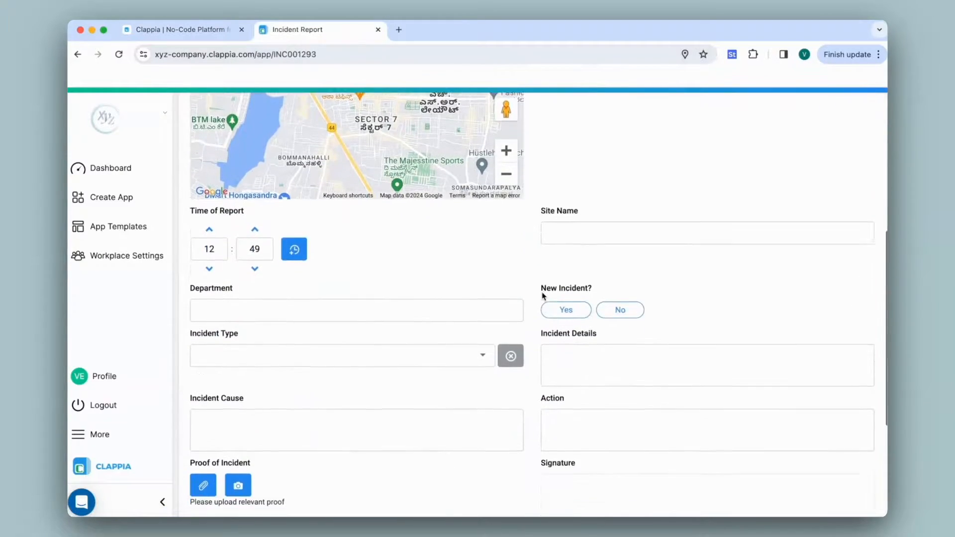
pyautogui.scroll(-3, 544, 297)
pyautogui.click(243, 393)
pyautogui.click(388, 394)
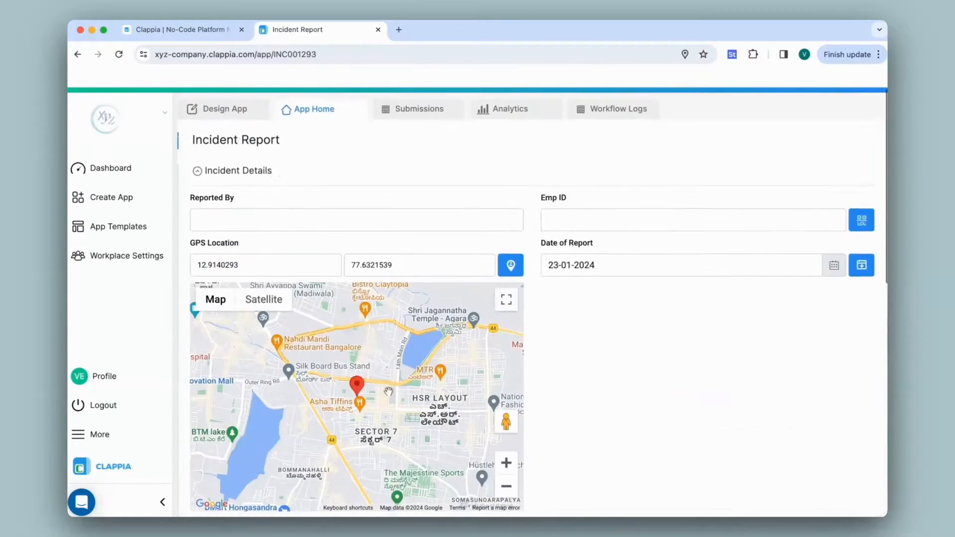
# Enter the reporter's name and employee ID, set the site name to "Site 1" and the department to "IT".
pyautogui.write('Verin')
pyautogui.press('Tab')
pyautogui.write('12345')
pyautogui.scroll(-5, 532, 303)
pyautogui.click(707, 243)
pyautogui.write('Site 1')
pyautogui.press('Tab')
pyautogui.write('IT')
# Complete the report as a new Workplace incident with details "Incident 1", action "To be taken", a signature and Priority 2, submit it and view the submission.
pyautogui.click(568, 324)
pyautogui.click(467, 366)
pyautogui.click(239, 399)
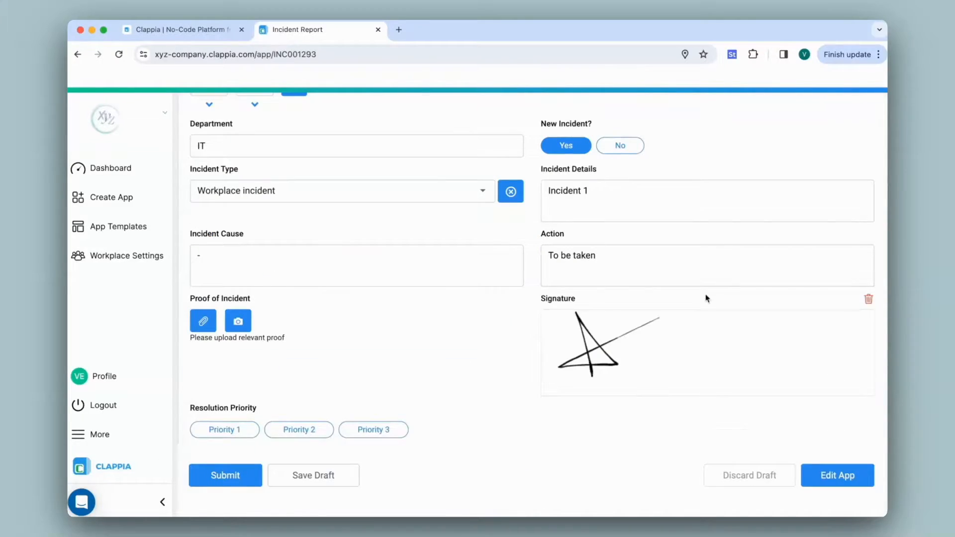
pyautogui.click(314, 430)
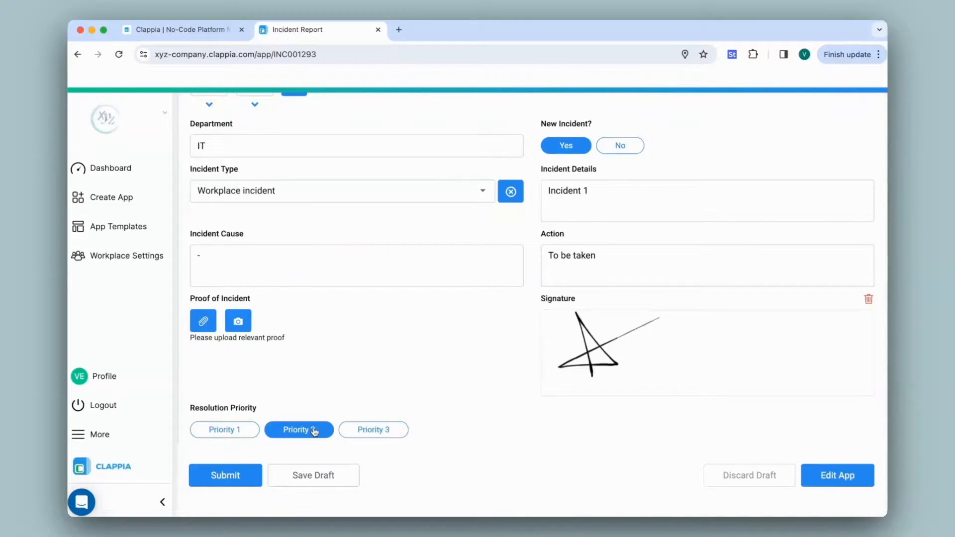
pyautogui.click(236, 473)
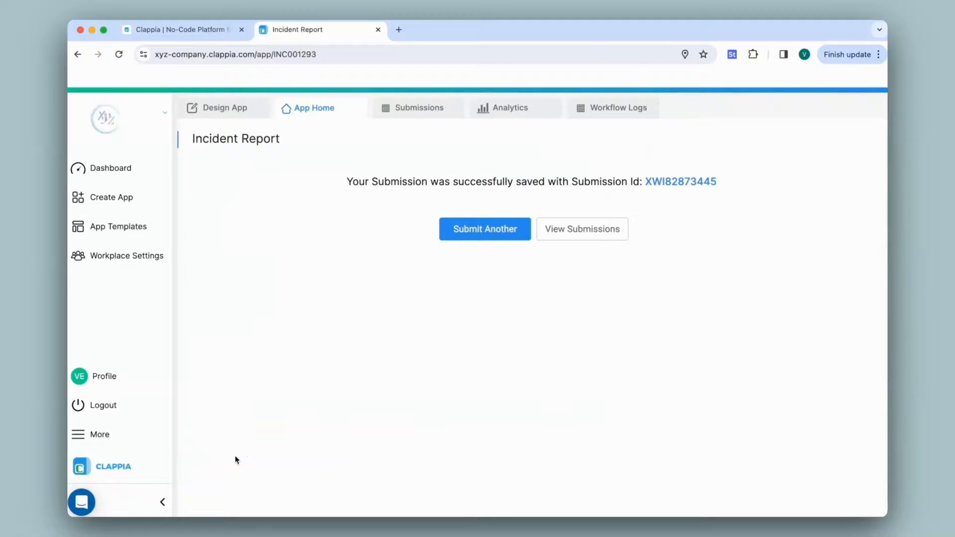
pyautogui.click(417, 120)
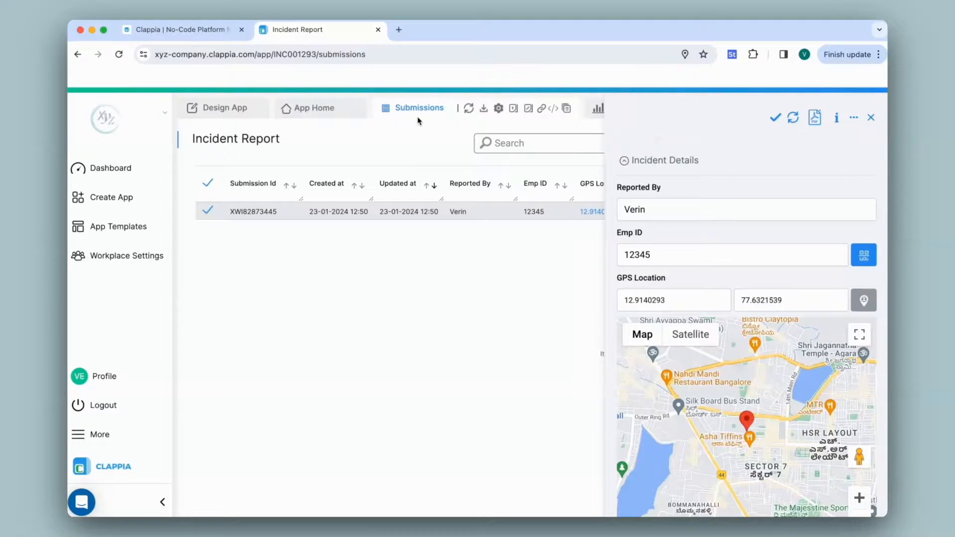
# Add the statuses "Priority 1", "Priority 2" and "Resolved" in the app's status configuration.
pyautogui.click(244, 109)
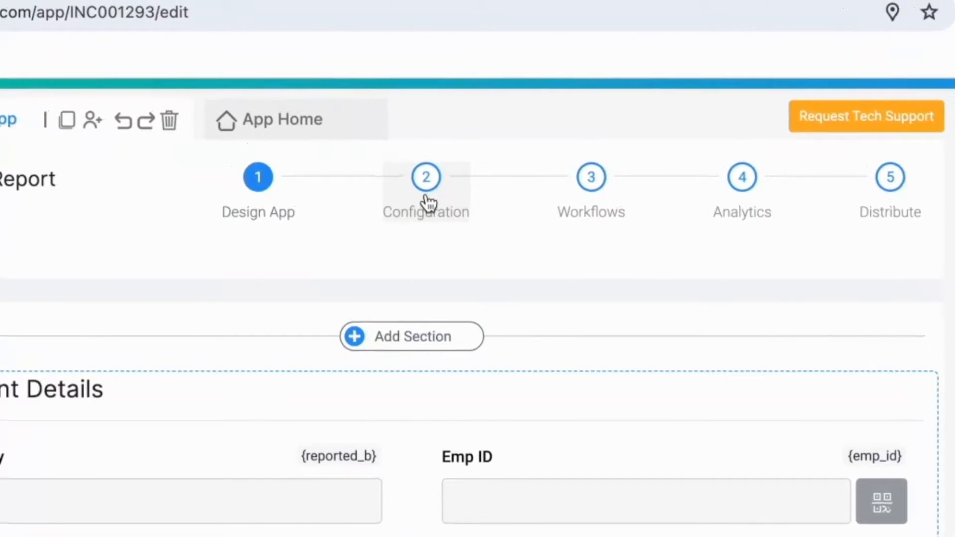
pyautogui.click(427, 202)
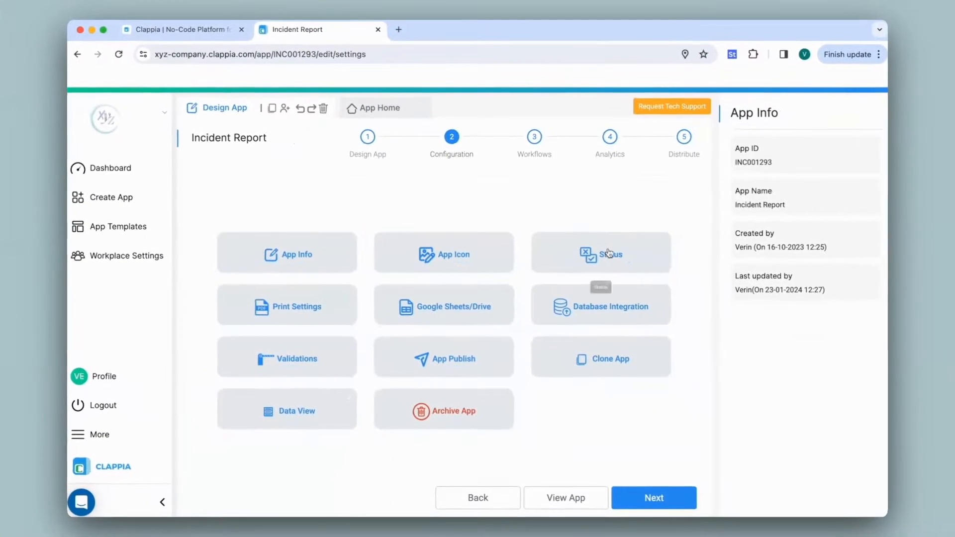
pyautogui.click(611, 256)
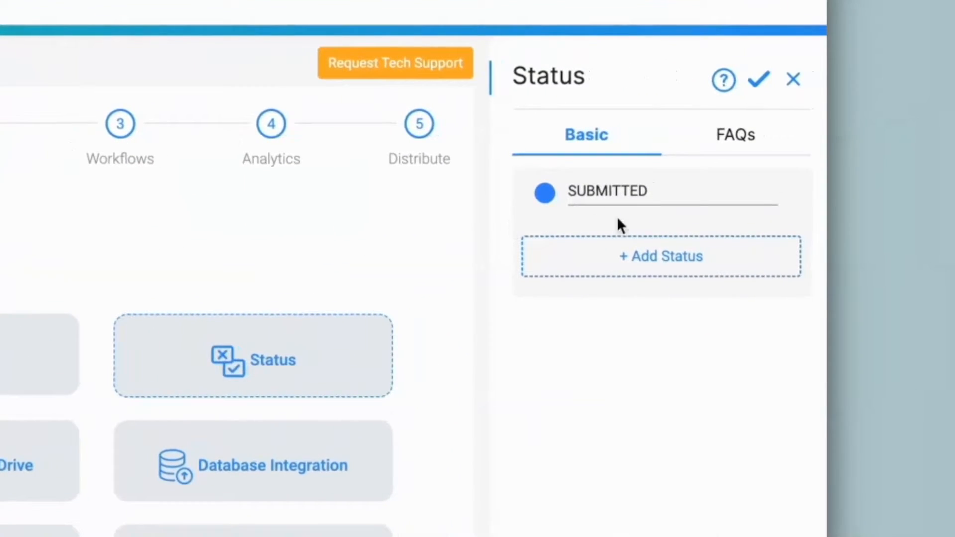
pyautogui.click(674, 267)
pyautogui.write('Priority 1')
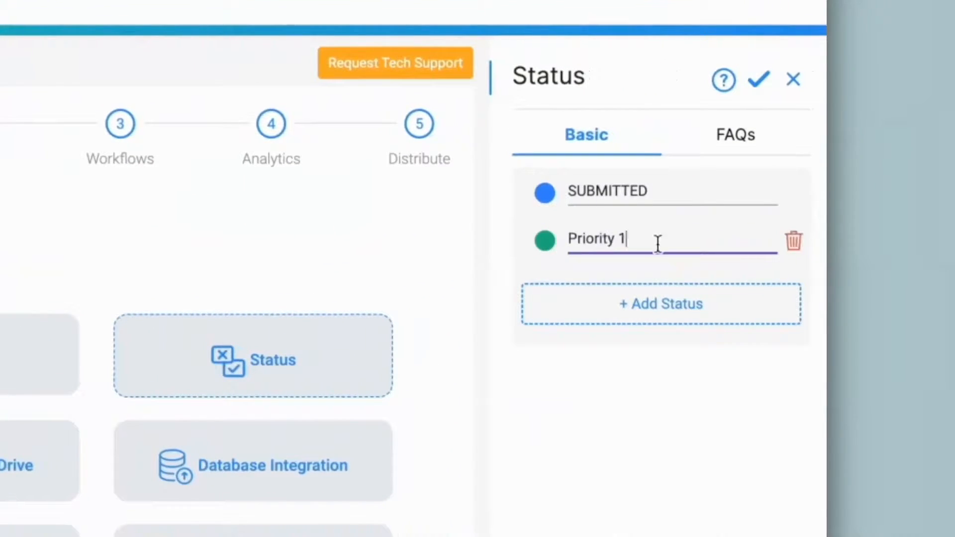
pyautogui.click(659, 290)
pyautogui.write('Priority 2')
pyautogui.click(659, 351)
pyautogui.click(656, 335)
pyautogui.write('Resolved')
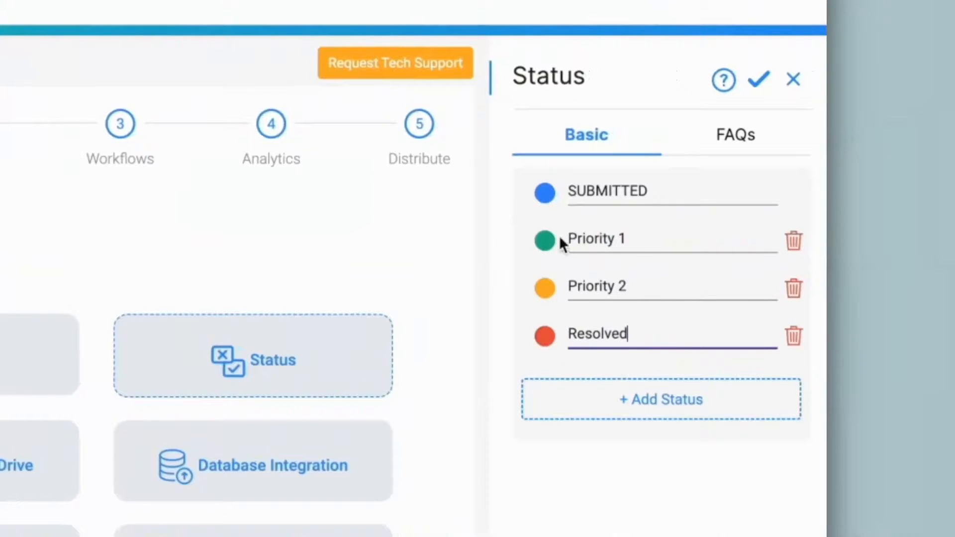
# Colour the Priority 1 status red, Priority 2 cyan and Resolved green, and save the statuses.
pyautogui.click(547, 241)
pyautogui.click(654, 260)
pyautogui.moveTo(719, 435); pyautogui.dragTo(780, 450)
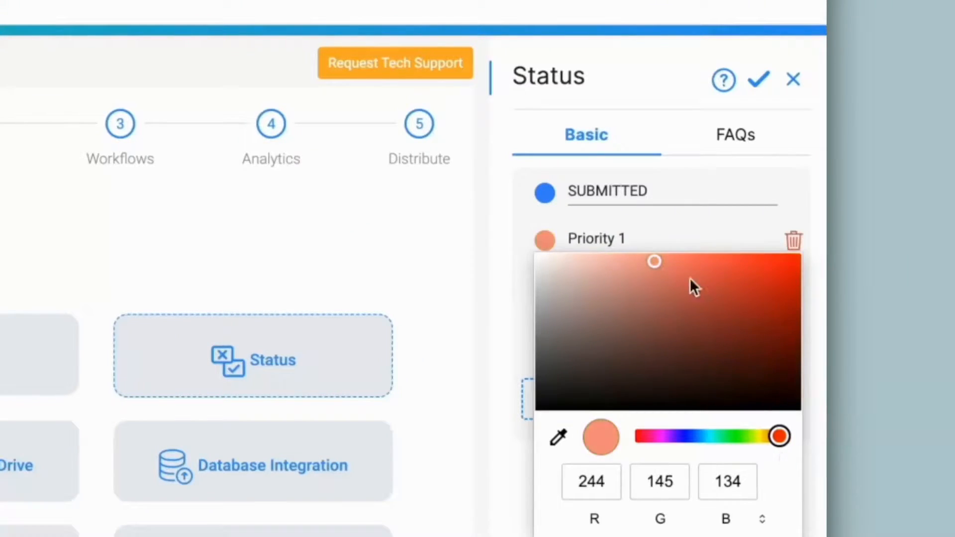
pyautogui.click(785, 274)
pyautogui.click(672, 236)
pyautogui.click(547, 290)
pyautogui.click(708, 482)
pyautogui.click(709, 270)
pyautogui.click(547, 338)
pyautogui.click(730, 529)
pyautogui.click(676, 324)
pyautogui.click(756, 82)
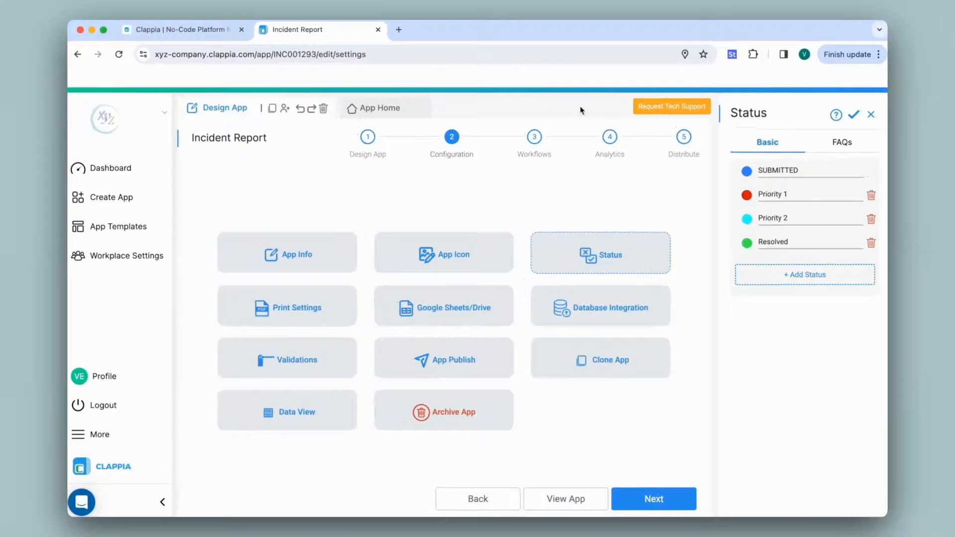
# Examine the status choices available for the submitted incident, and close them without updating the status.
pyautogui.click(404, 120)
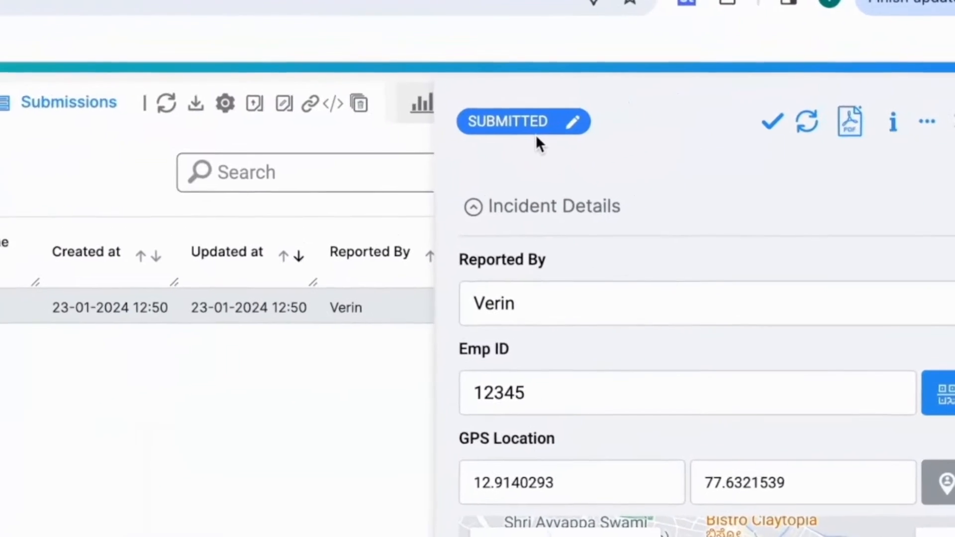
pyautogui.click(527, 134)
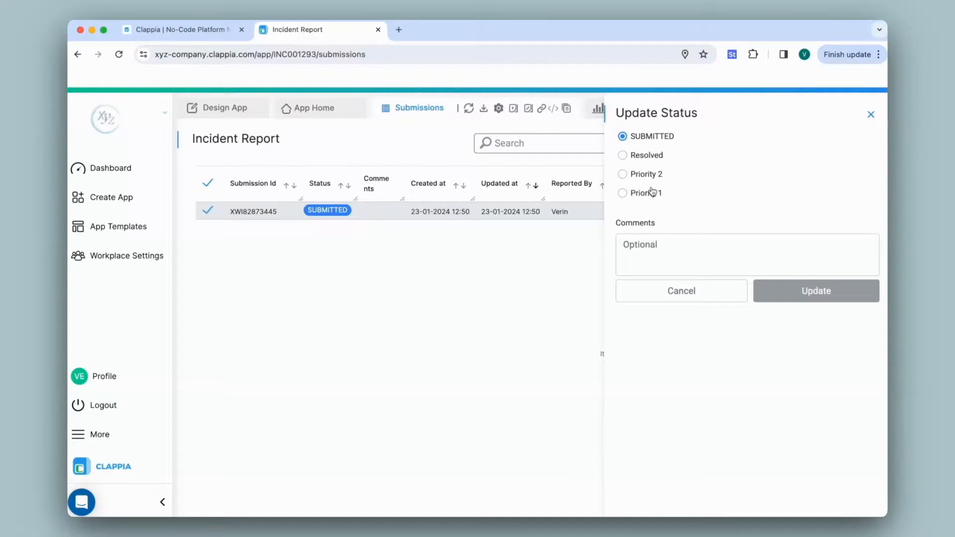
pyautogui.click(871, 115)
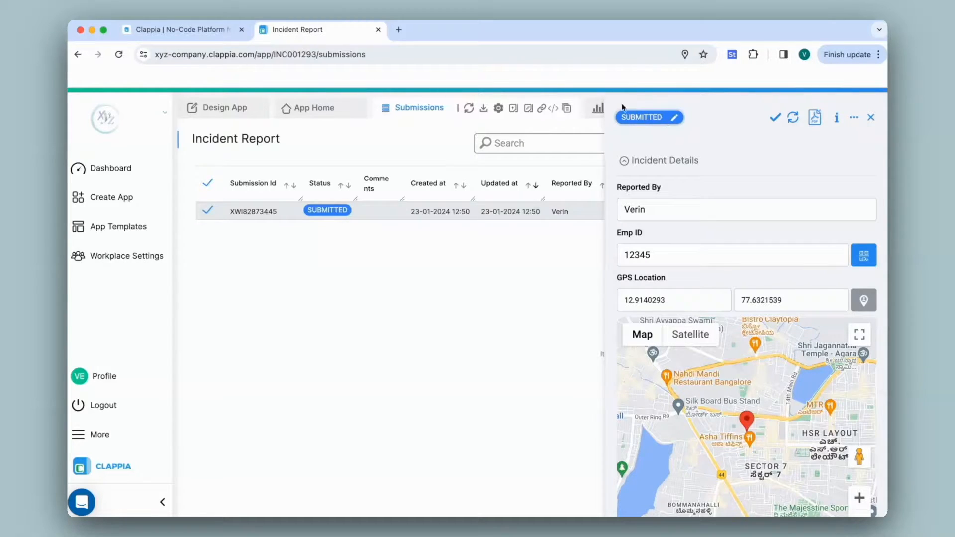
# Remove the "Priority 3" option from the Resolution Priority field in the app design and save the field.
pyautogui.click(229, 109)
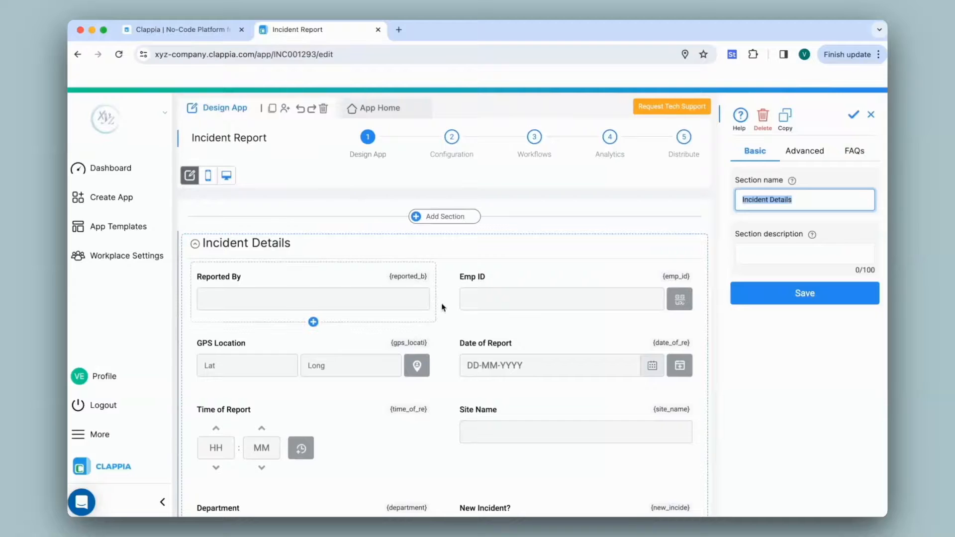
pyautogui.scroll(-10, 313, 320)
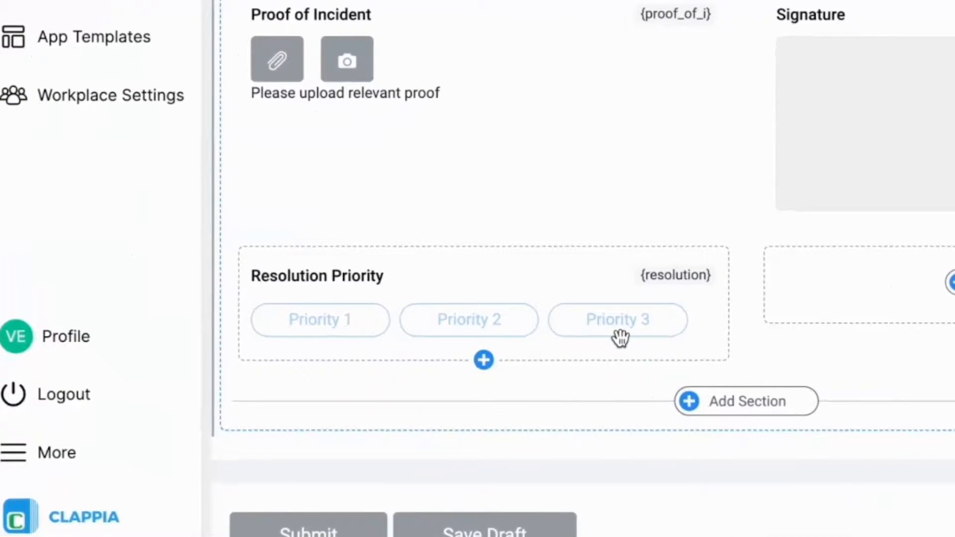
pyautogui.click(745, 337)
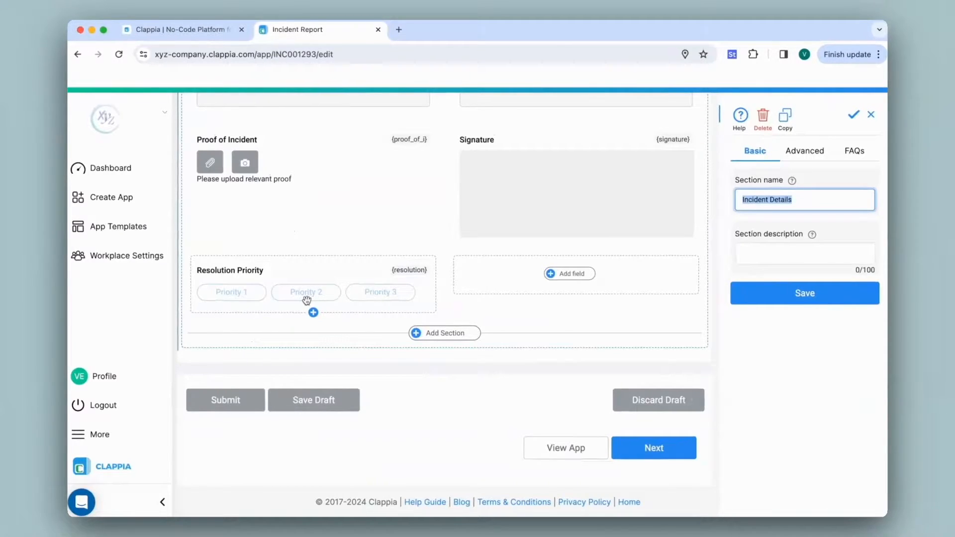
pyautogui.click(326, 280)
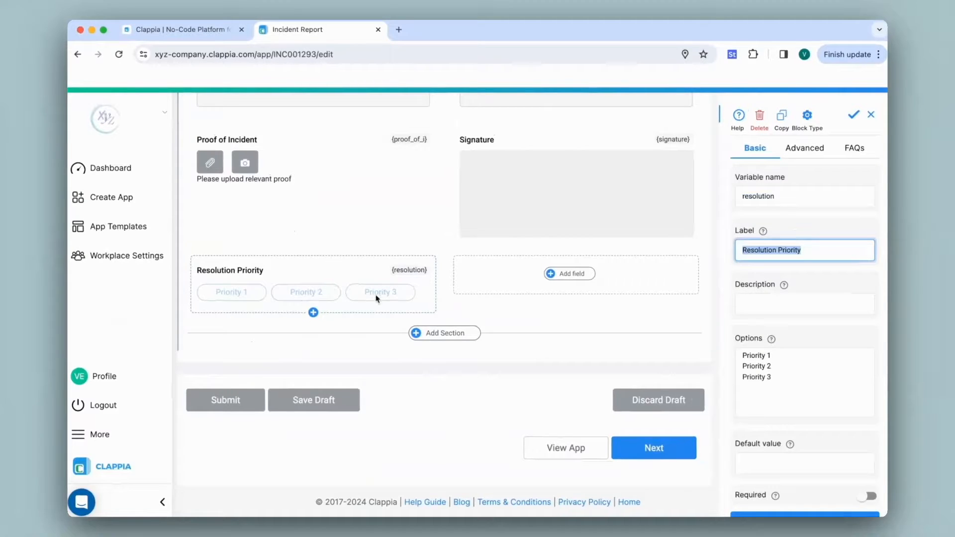
pyautogui.moveTo(804, 383); pyautogui.dragTo(727, 381)
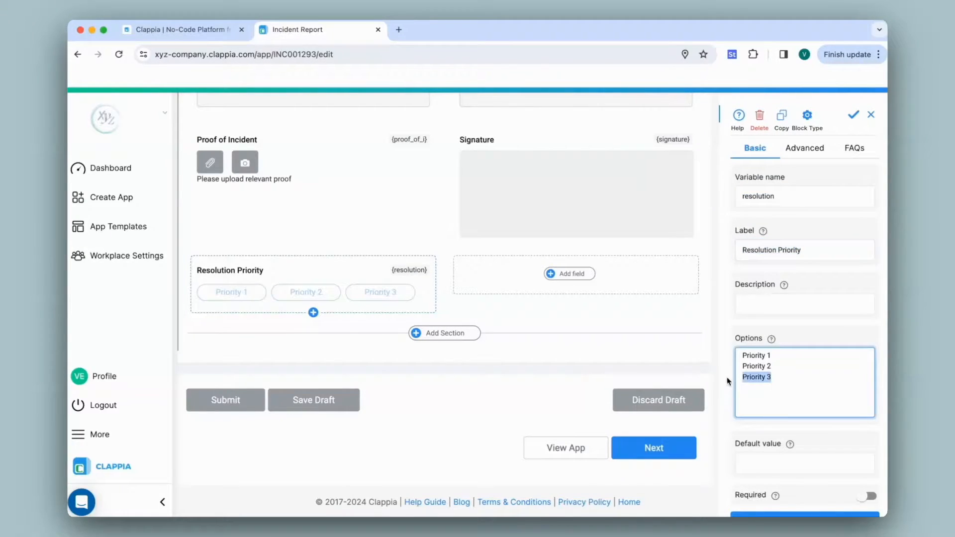
pyautogui.press('BackSpace')
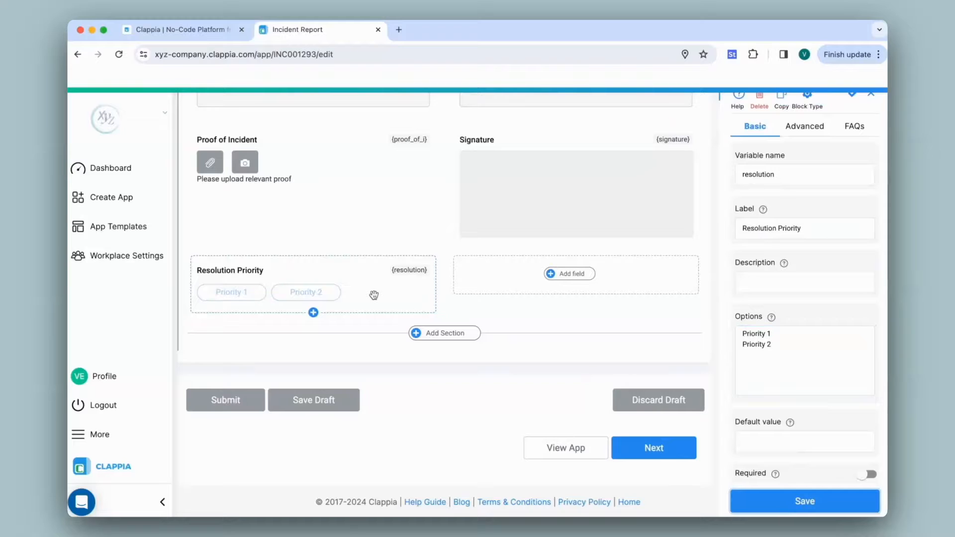
# Add an Edit Submission step to the New Submission Flow workflow and select Incident Report as its app.
pyautogui.scroll(10, 374, 295)
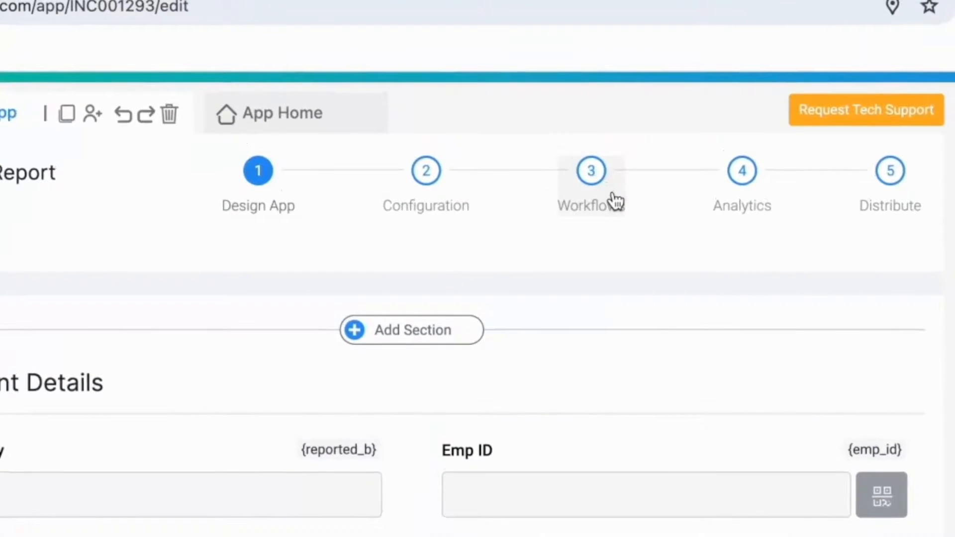
pyautogui.click(544, 152)
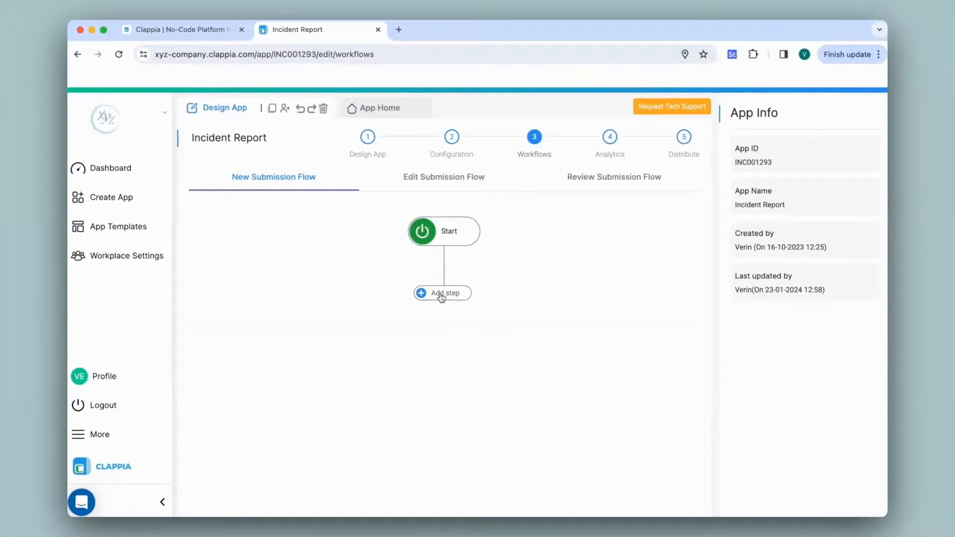
pyautogui.click(405, 474)
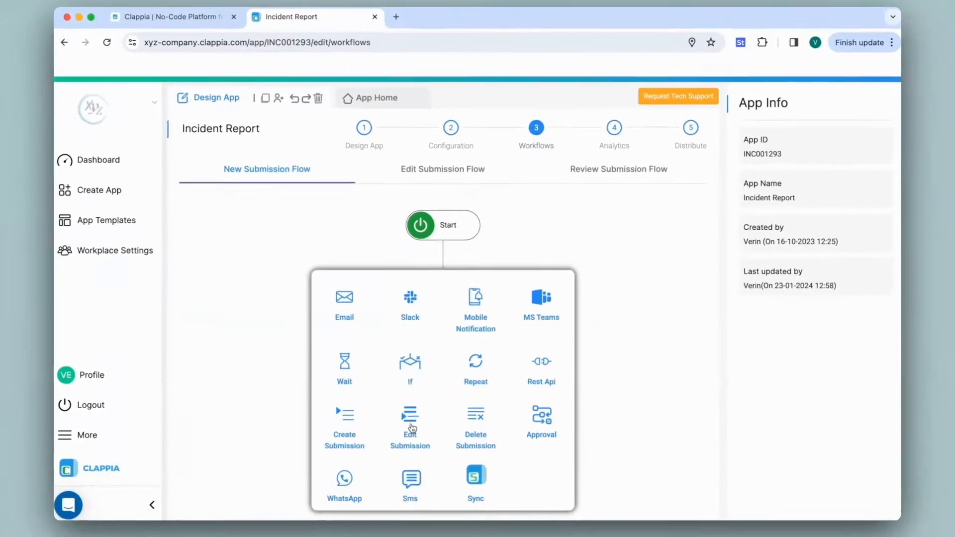
pyautogui.click(413, 418)
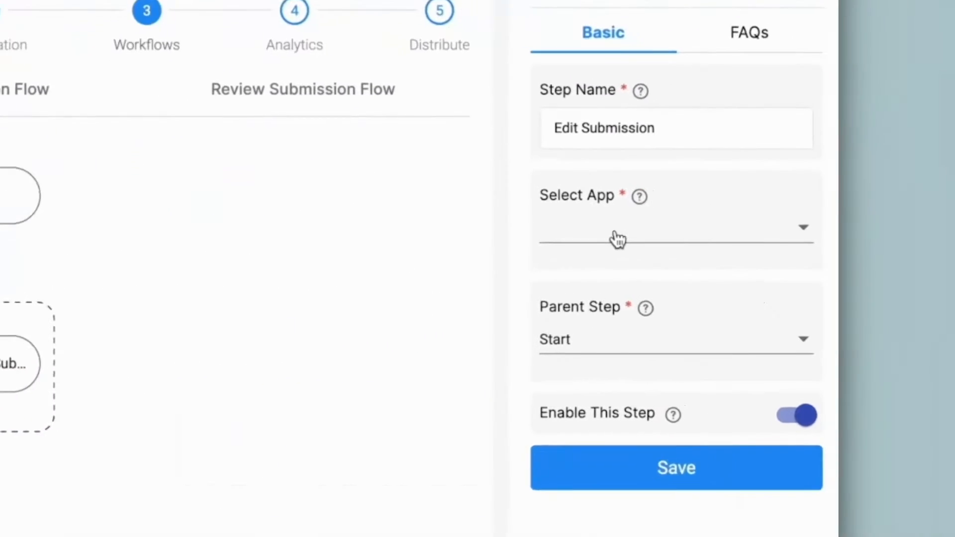
pyautogui.click(601, 240)
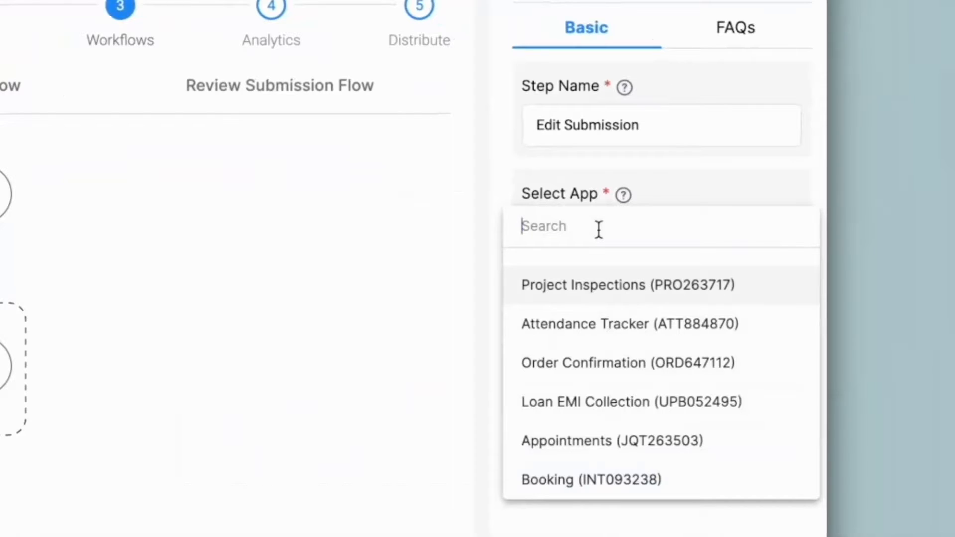
pyautogui.scroll(-3, 542, 317)
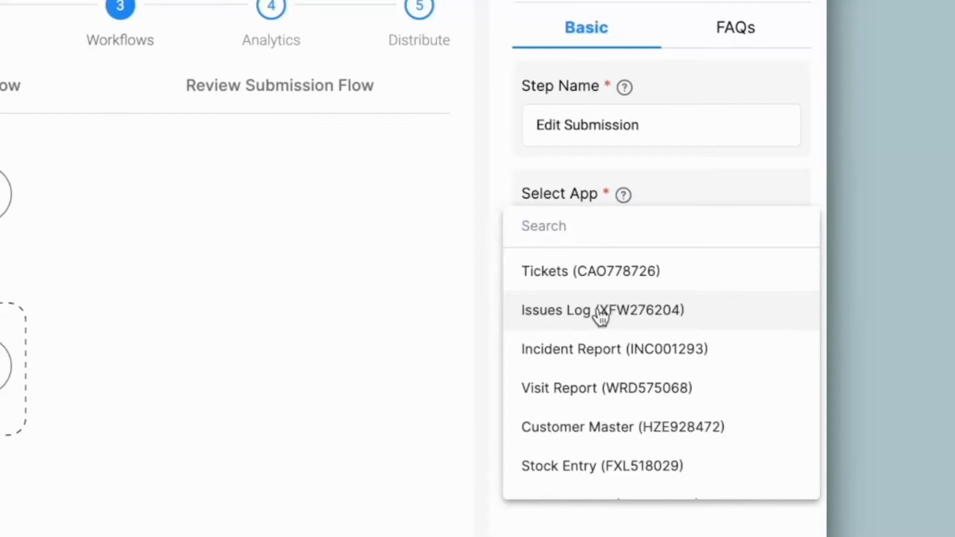
pyautogui.click(607, 350)
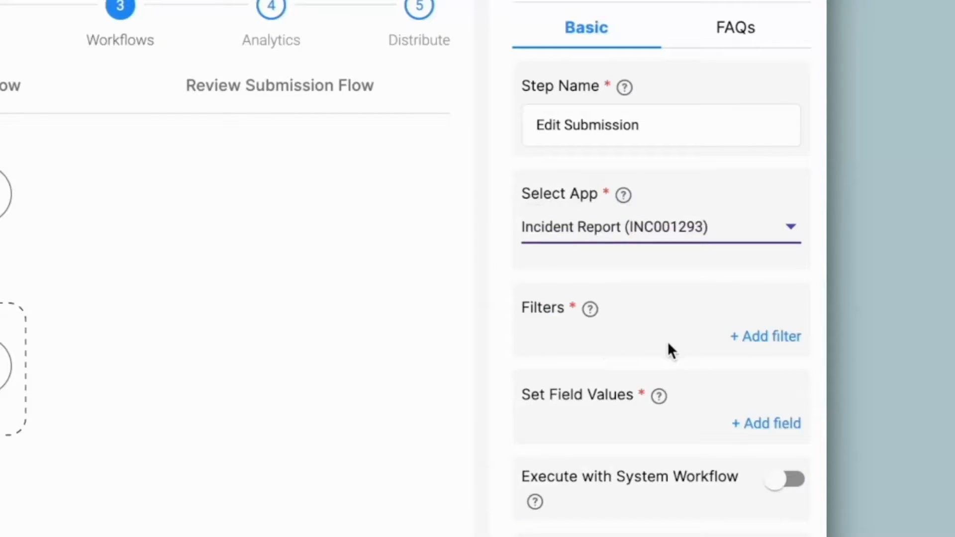
# Add a filter to the Edit Submission step that matches the Submission Id field to {$submission_id}.
pyautogui.click(763, 342)
pyautogui.click(701, 376)
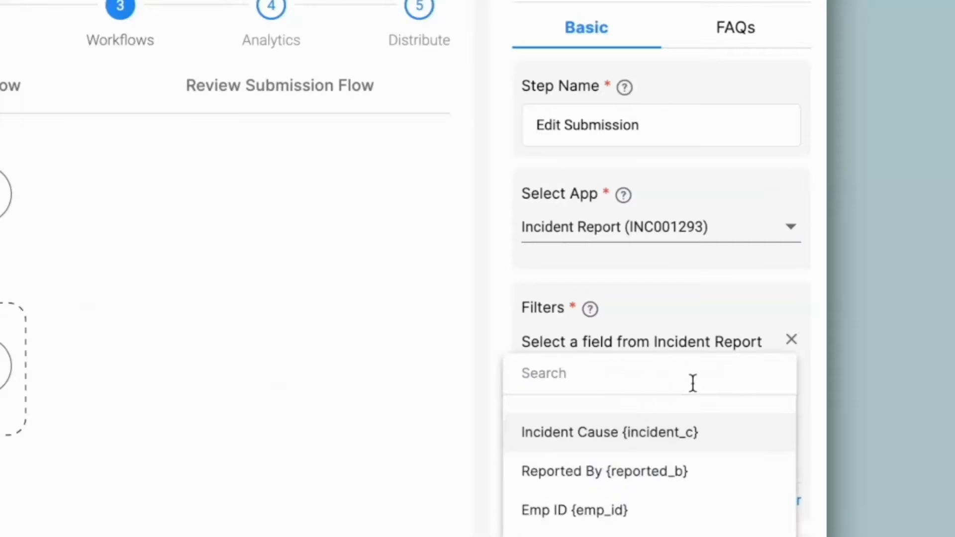
pyautogui.write('sub')
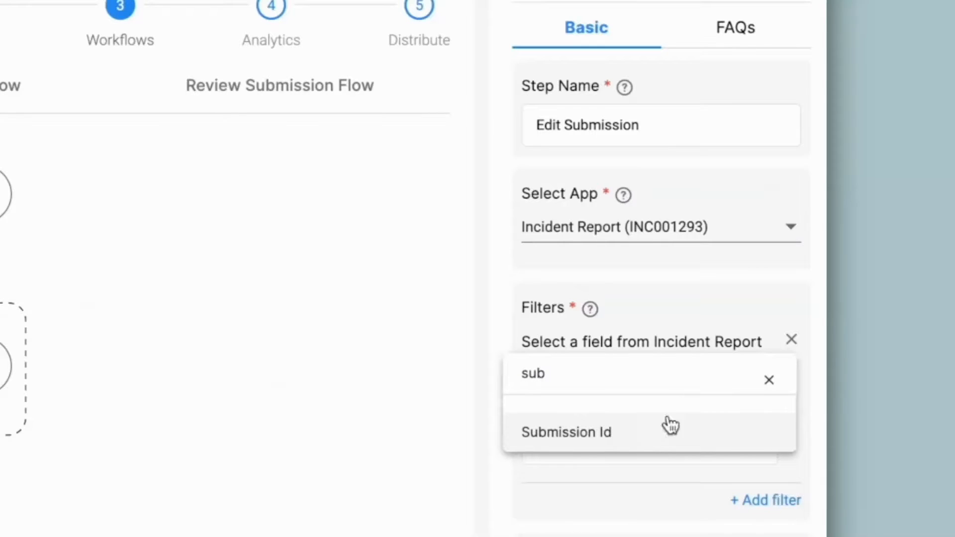
pyautogui.click(665, 426)
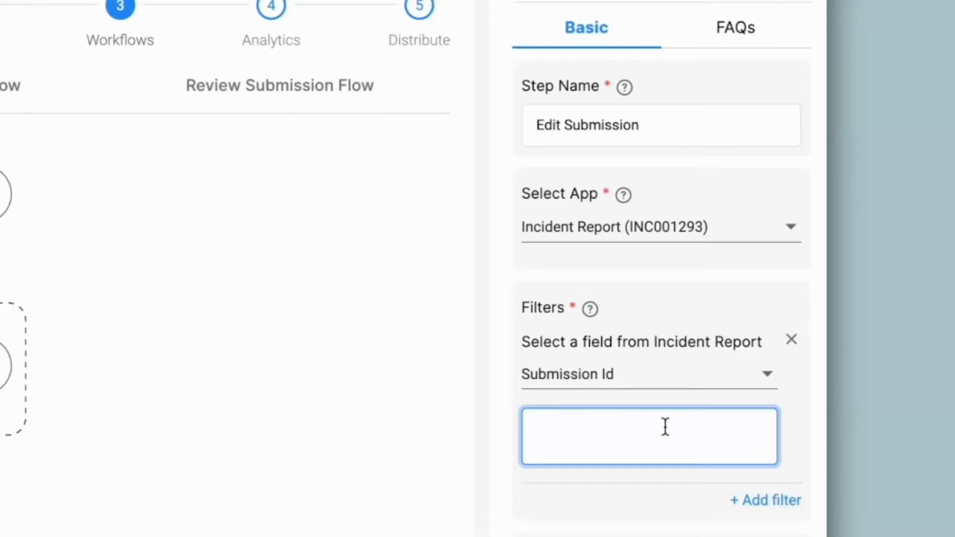
pyautogui.write('@s')
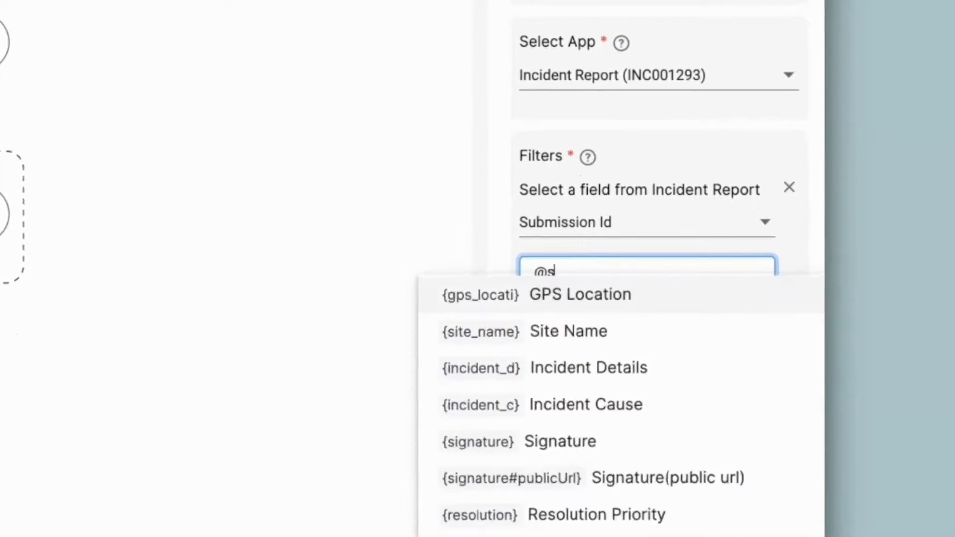
pyautogui.write('ubmi')
pyautogui.click(645, 293)
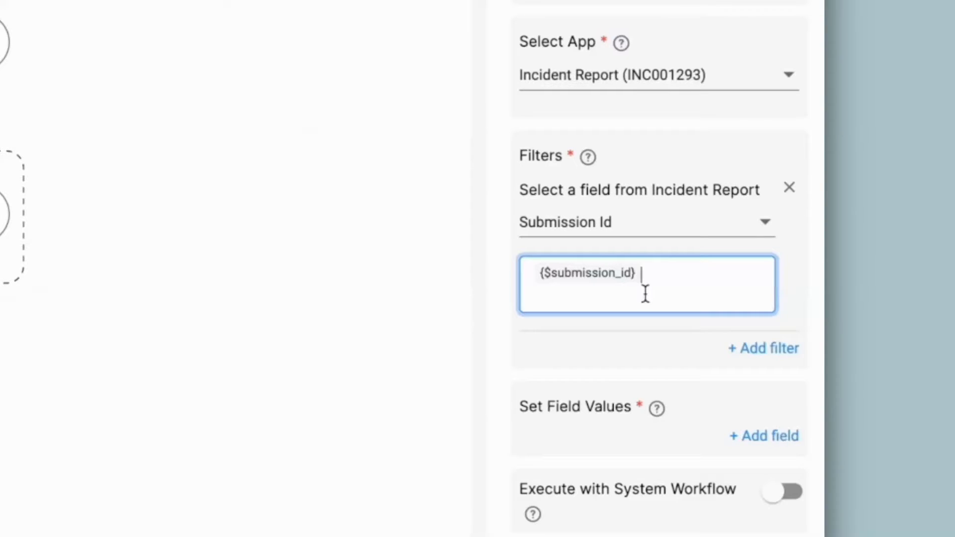
pyautogui.scroll(-4, 566, 218)
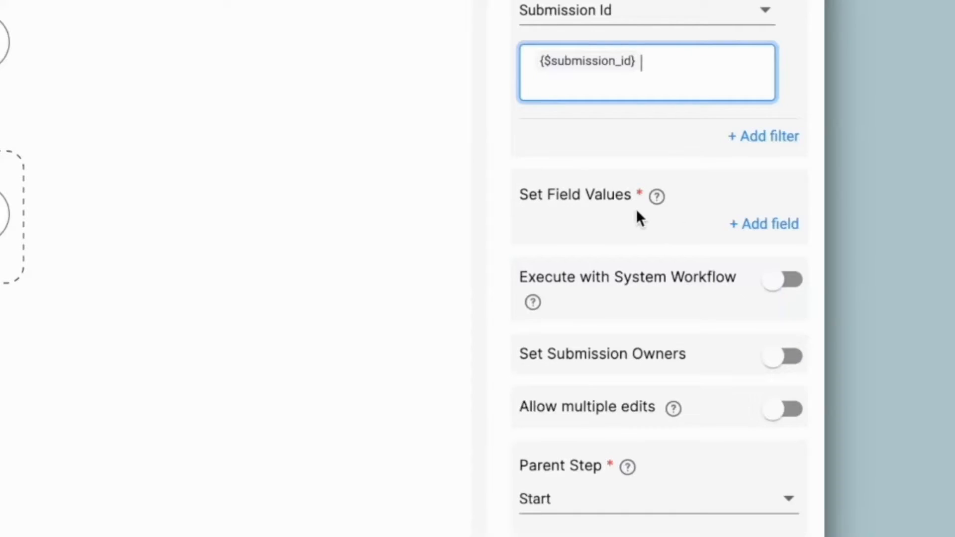
# Add Submission Status to the field values in the Edit Submission step and set it to the Resolution Priority variable {resolution}.
pyautogui.click(764, 226)
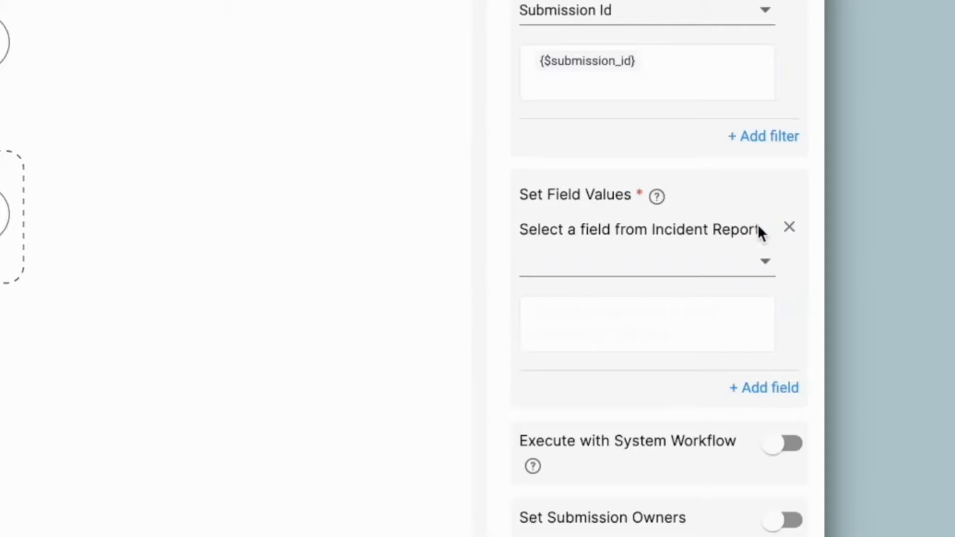
pyautogui.click(714, 268)
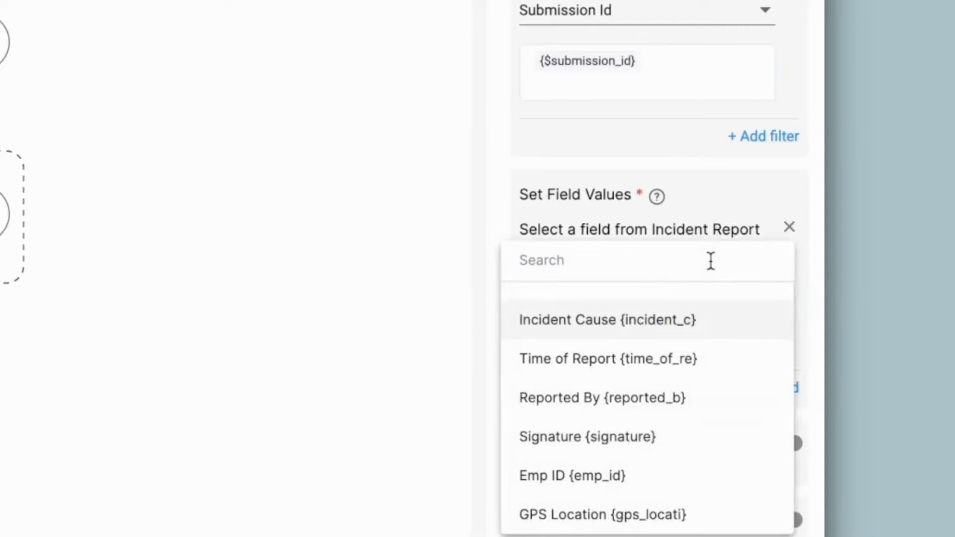
pyautogui.write('stat')
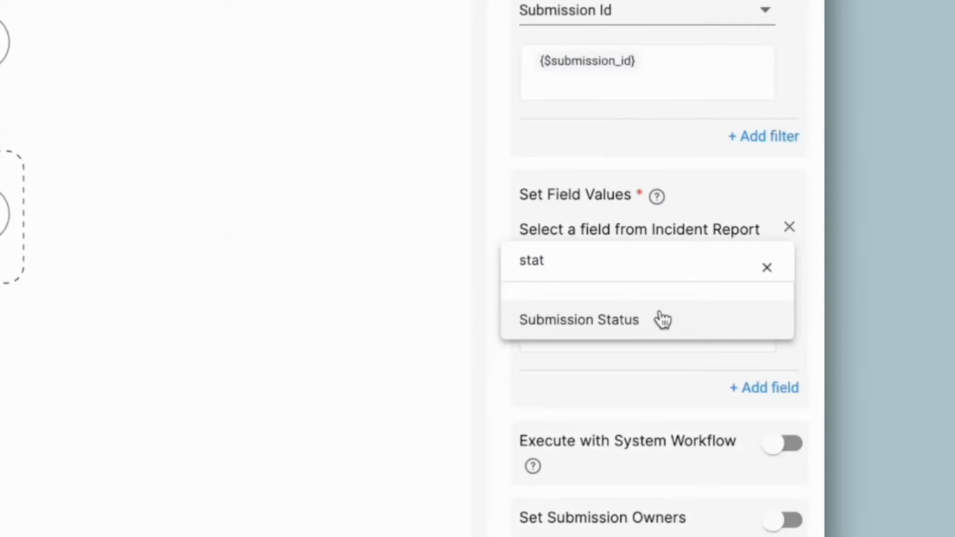
pyautogui.click(663, 319)
pyautogui.click(646, 332)
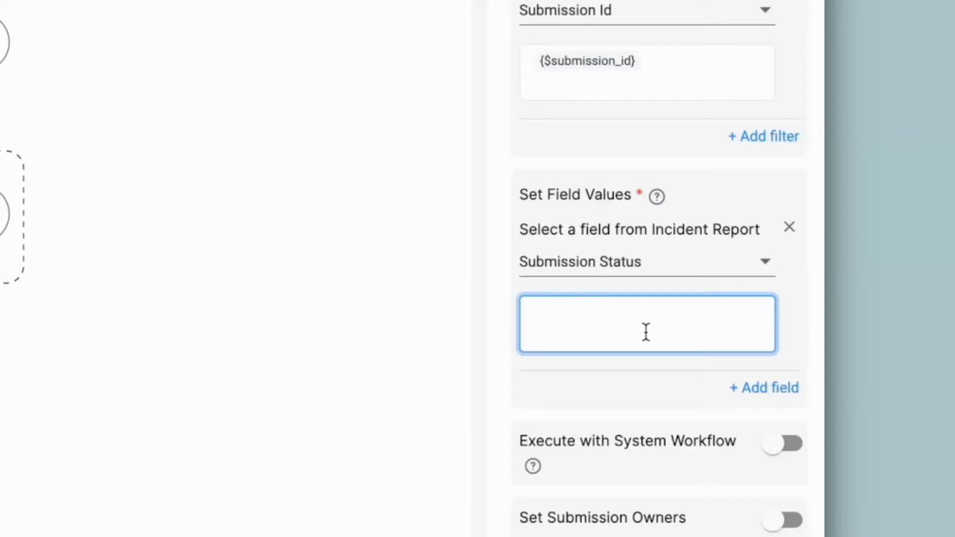
pyautogui.write('@')
pyautogui.scroll(-10, 565, 309)
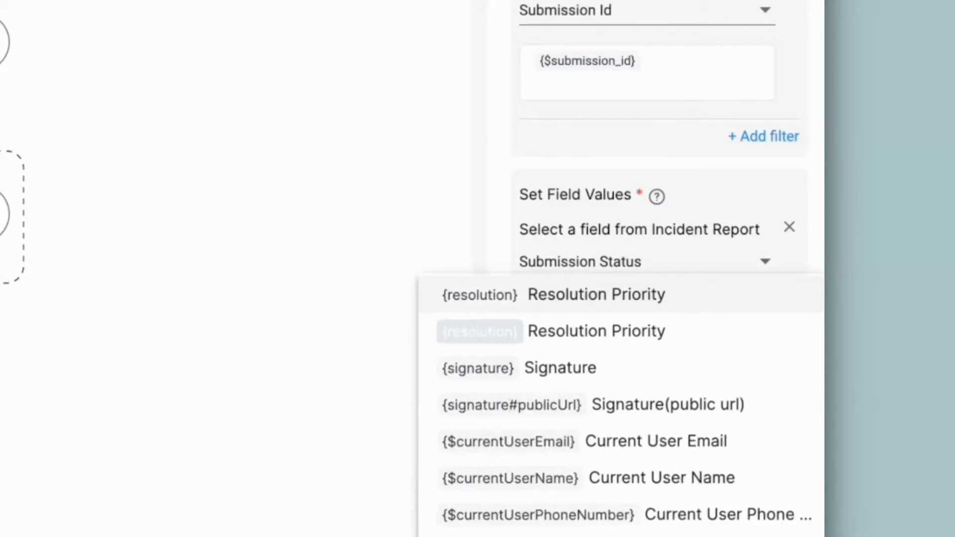
pyautogui.click(667, 307)
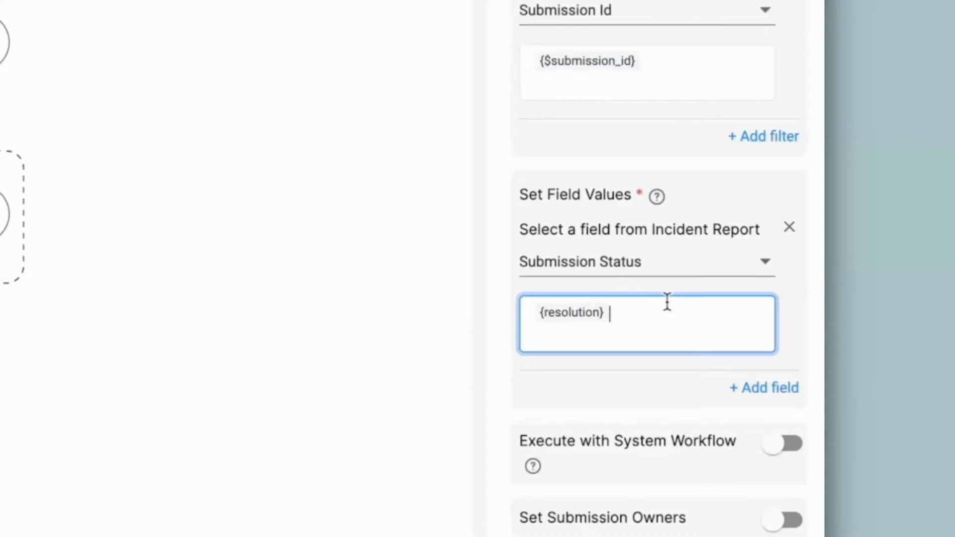
# Try replacing the Submission Status value with the literal text "Priority 2".
pyautogui.hotkey('ctrl', 'a')
pyautogui.press('BackSpace')
pyautogui.write("'")
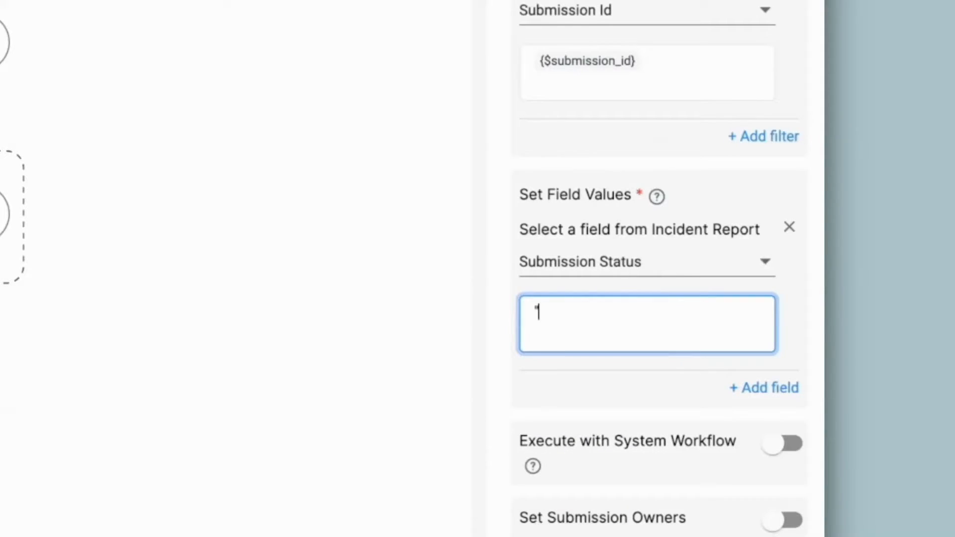
pyautogui.write('Priority 2"')
# Set the Submission Status value back to the variable {resolution} and save the Edit Submission step.
pyautogui.hotkey('ctrl', 'a')
pyautogui.write('@p')
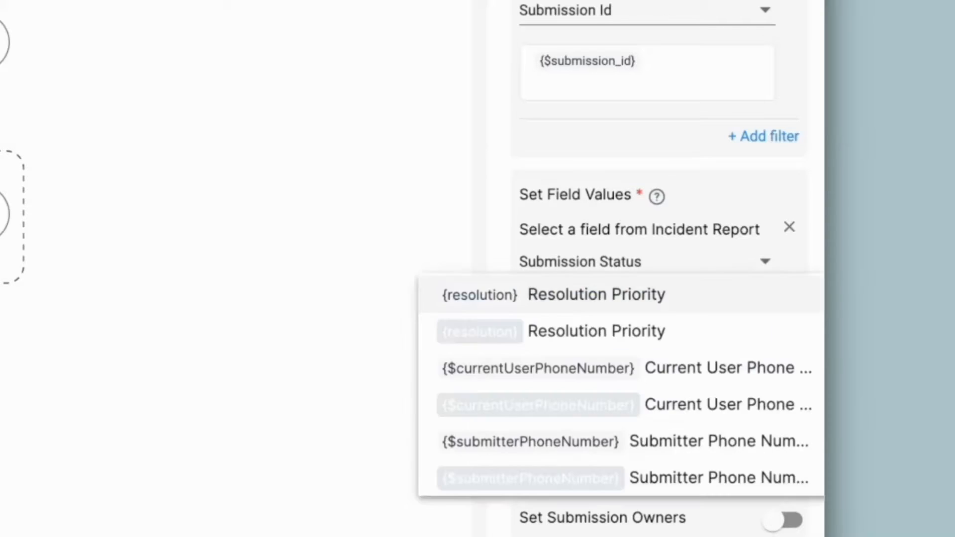
pyautogui.click(634, 311)
pyautogui.scroll(-3, 642, 483)
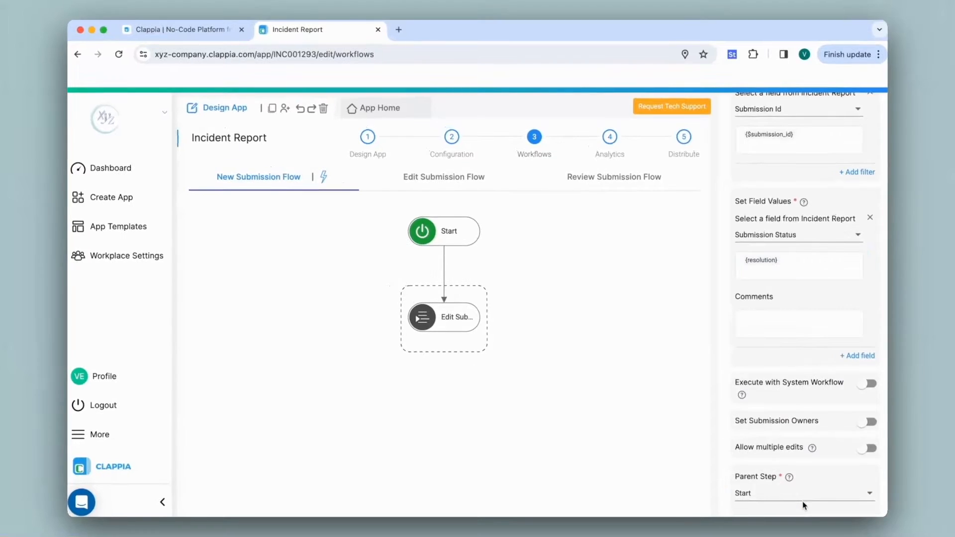
pyautogui.click(811, 523)
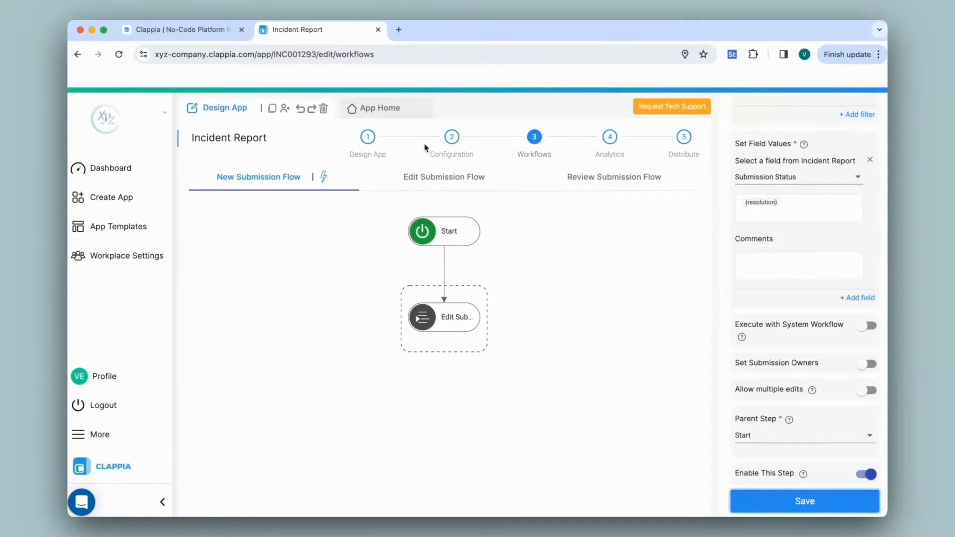
# Open the Incident Report form, enter the reporter's name and employee ID, and capture the GPS location.
pyautogui.click(403, 117)
pyautogui.click(393, 219)
pyautogui.write('Verin')
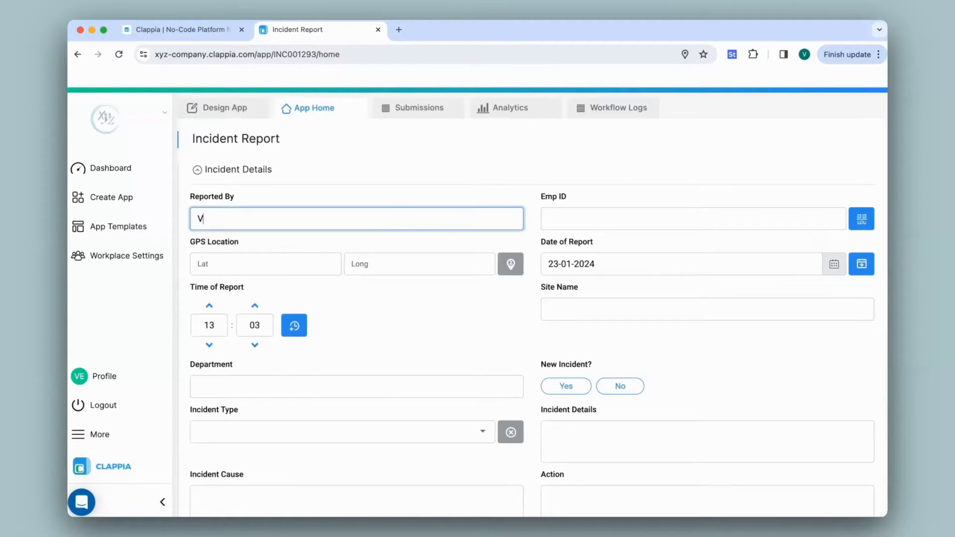
pyautogui.click(511, 264)
pyautogui.click(621, 218)
pyautogui.write('12')
# Enter Site 2 as the site name and IT as the department, and answer Yes to New Incident.
pyautogui.scroll(-4, 616, 318)
pyautogui.click(617, 337)
pyautogui.write('Site 2')
pyautogui.click(571, 417)
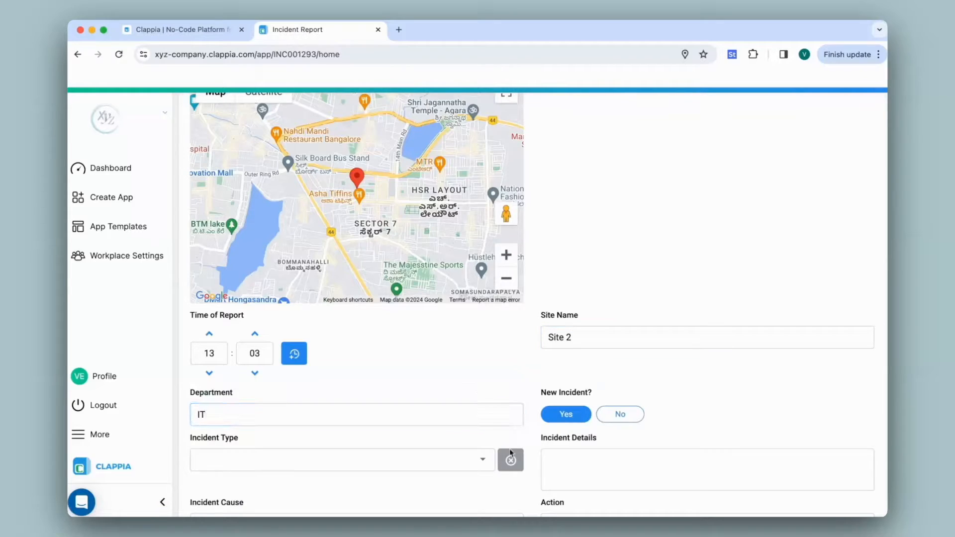
# Select Workplace incident as the incident type, enter "-" for details and cause, and "To be taken" as the action.
pyautogui.click(427, 460)
pyautogui.click(396, 388)
pyautogui.write('To be ')
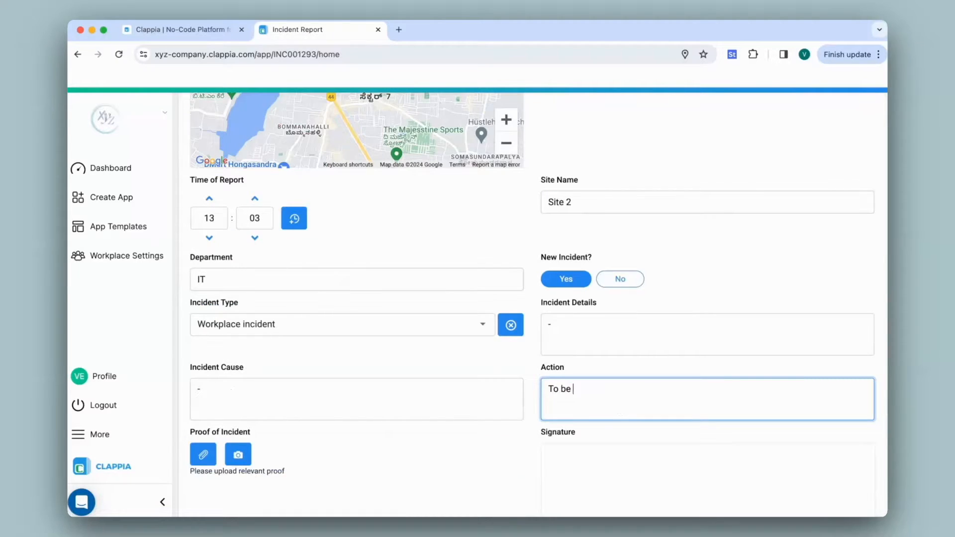
pyautogui.write('taken')
# Sign the form, choose Priority 2 as the resolution priority, and submit it, opening the submissions list to check the status.
pyautogui.scroll(-3, 597, 390)
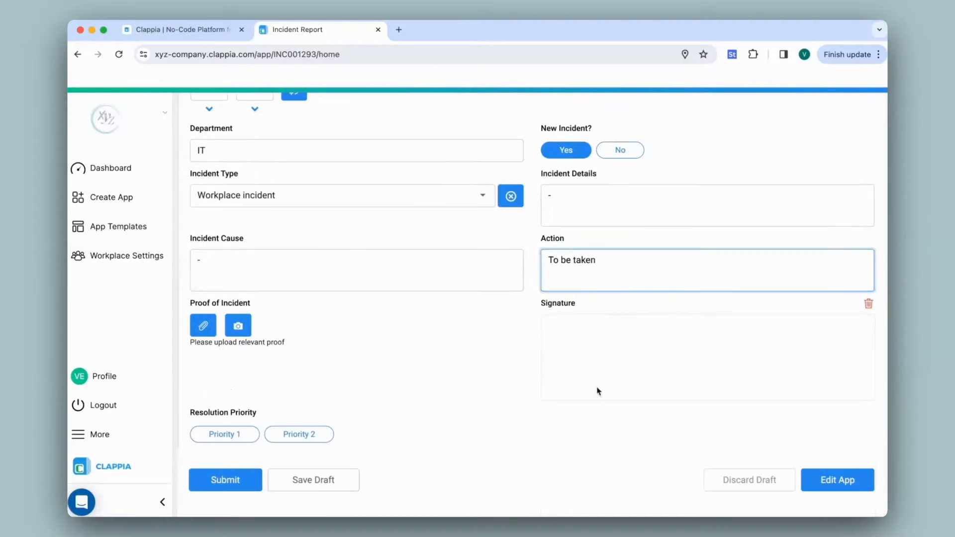
pyautogui.moveTo(591, 338); pyautogui.dragTo(744, 326)
pyautogui.click(309, 437)
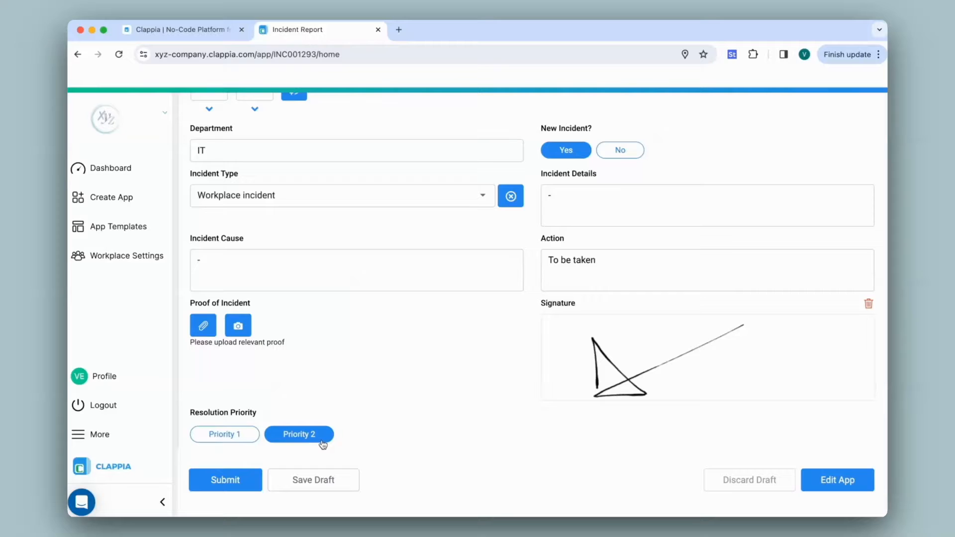
pyautogui.click(220, 486)
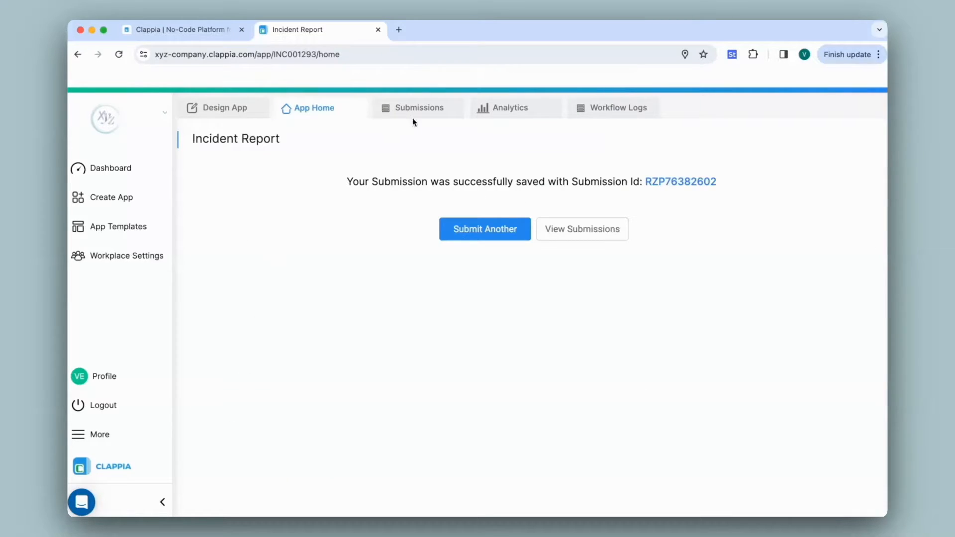
pyautogui.click(413, 118)
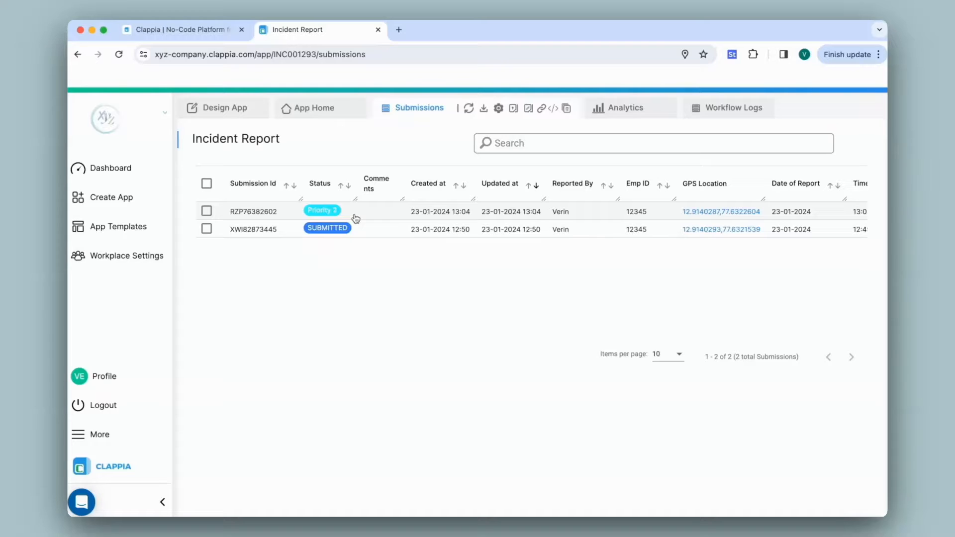
# Return to the app's New Submission Flow workflow and add a Wait step directly under Start.
pyautogui.click(219, 107)
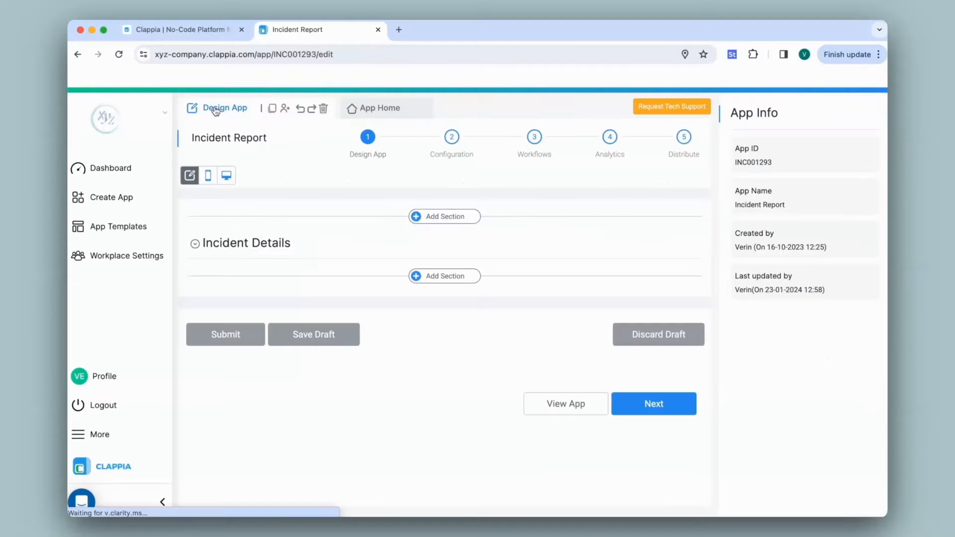
pyautogui.click(524, 145)
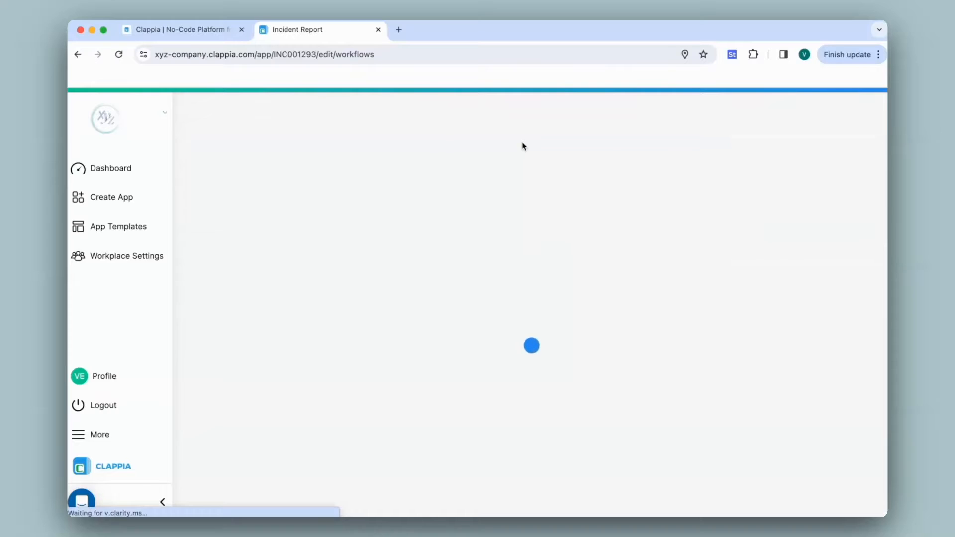
pyautogui.click(444, 269)
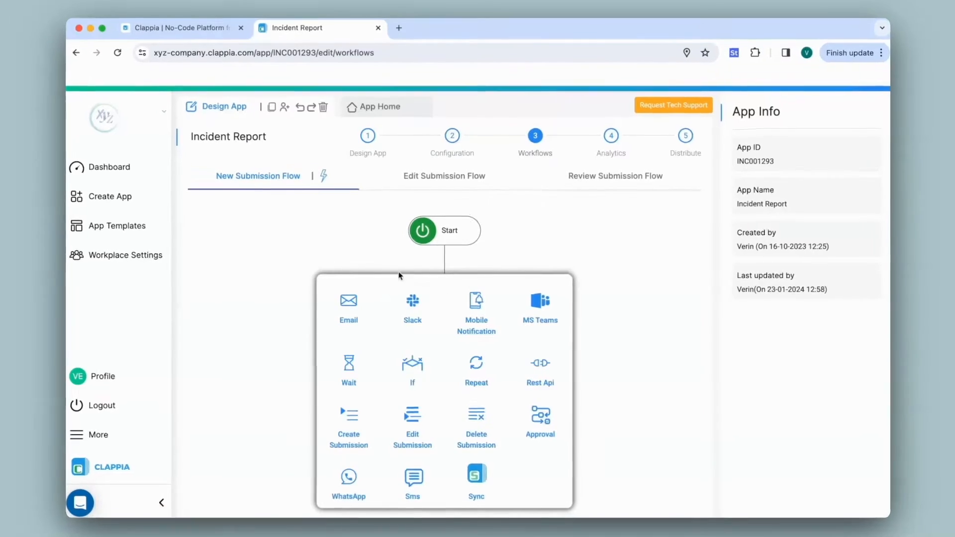
pyautogui.click(455, 278)
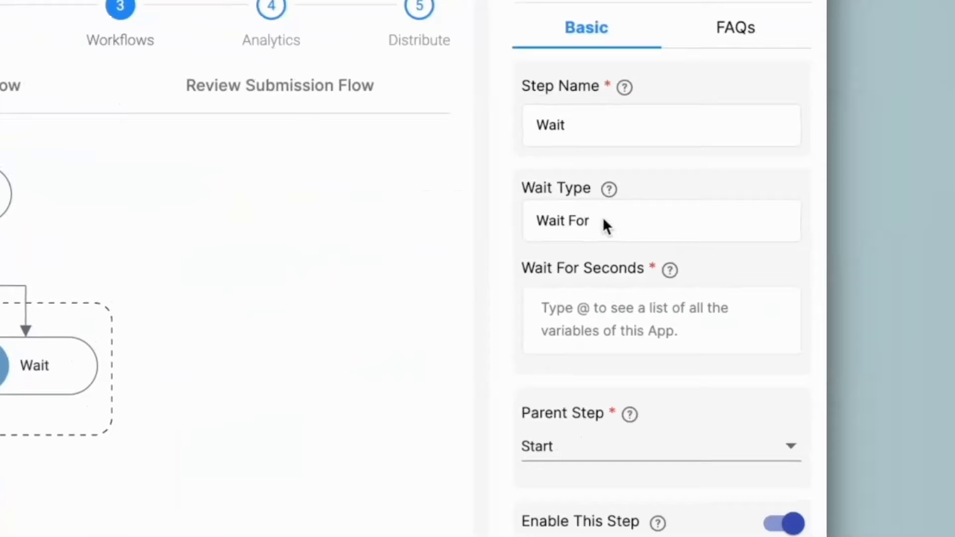
# Keep the Wait step's type as Wait For and set its duration to 3600 seconds.
pyautogui.click(602, 221)
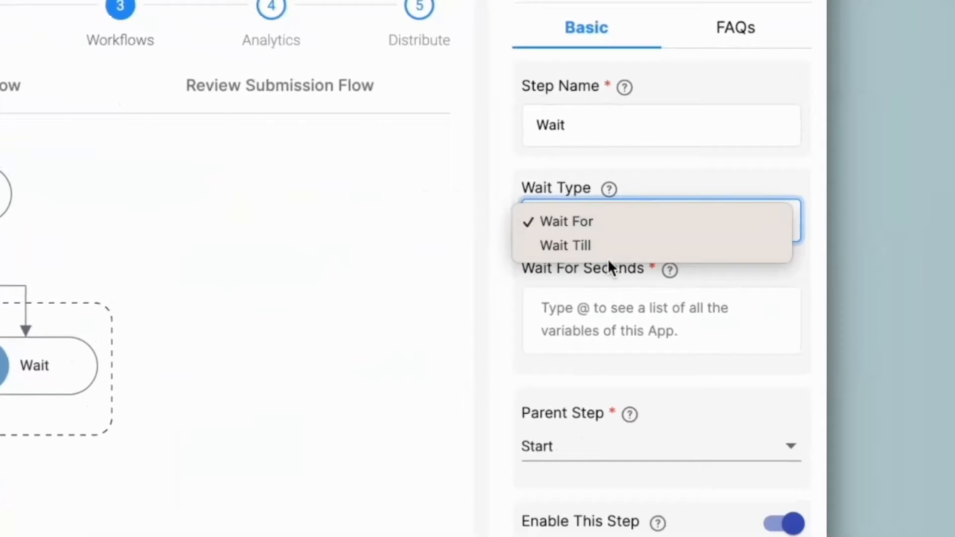
pyautogui.click(601, 225)
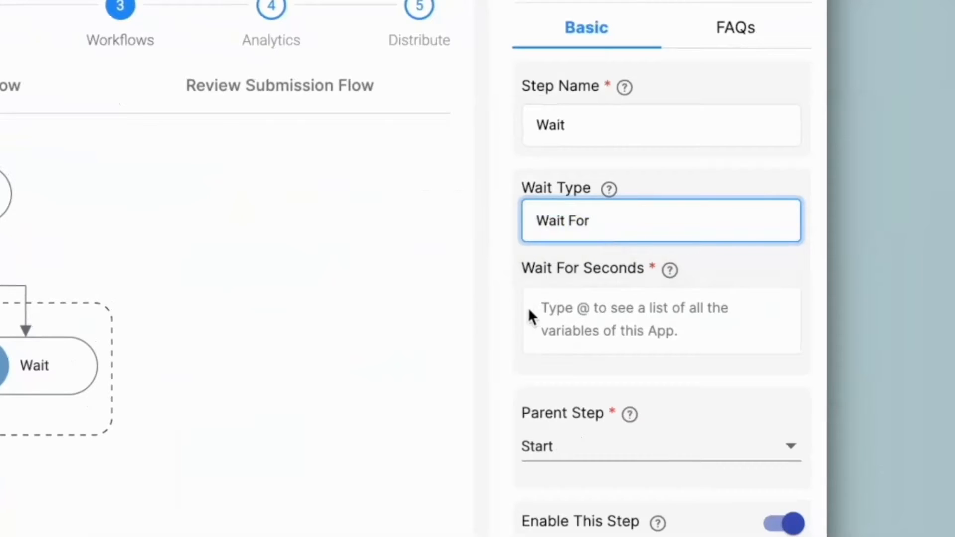
pyautogui.click(644, 319)
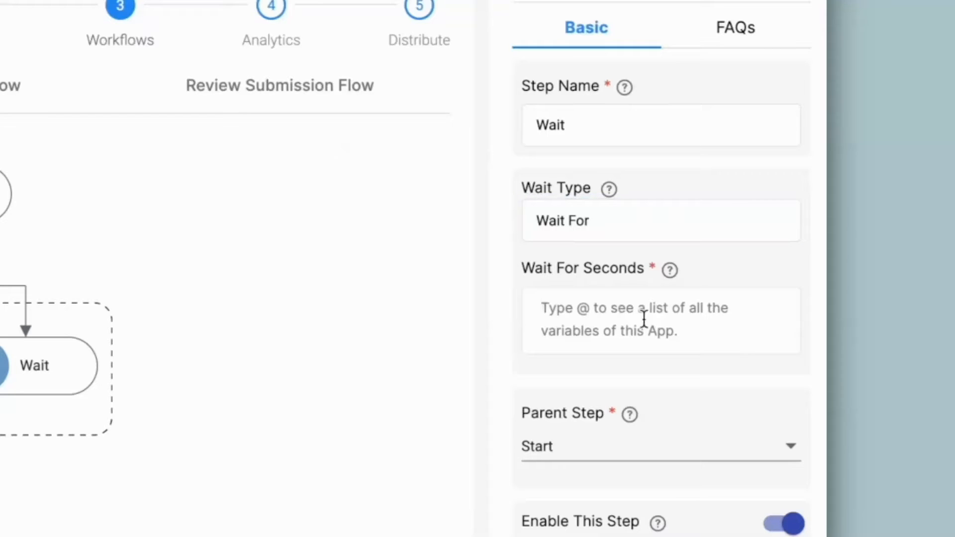
pyautogui.write('3600')
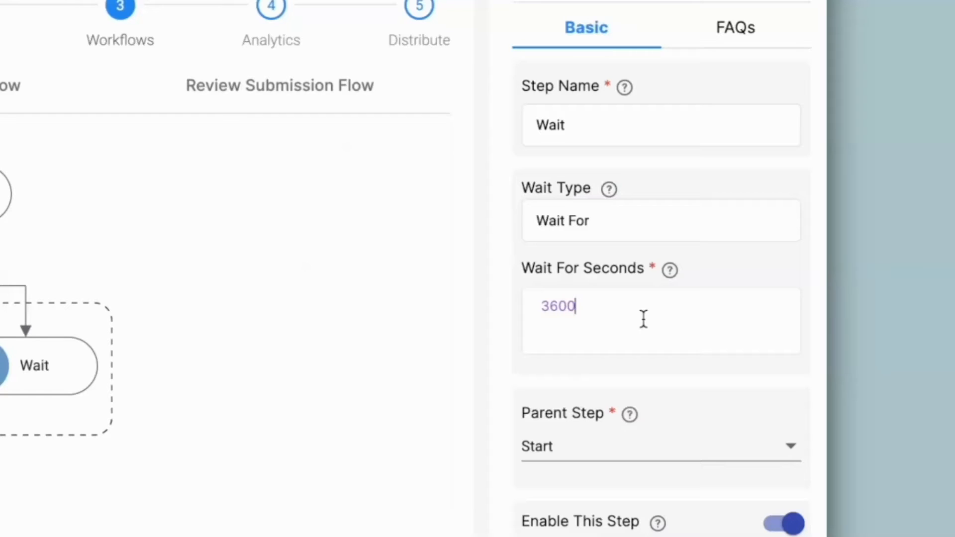
# Change the wait type to Wait Till and set the Wait Till Date to the Date of Report variable {date_of_re}.
pyautogui.click(600, 228)
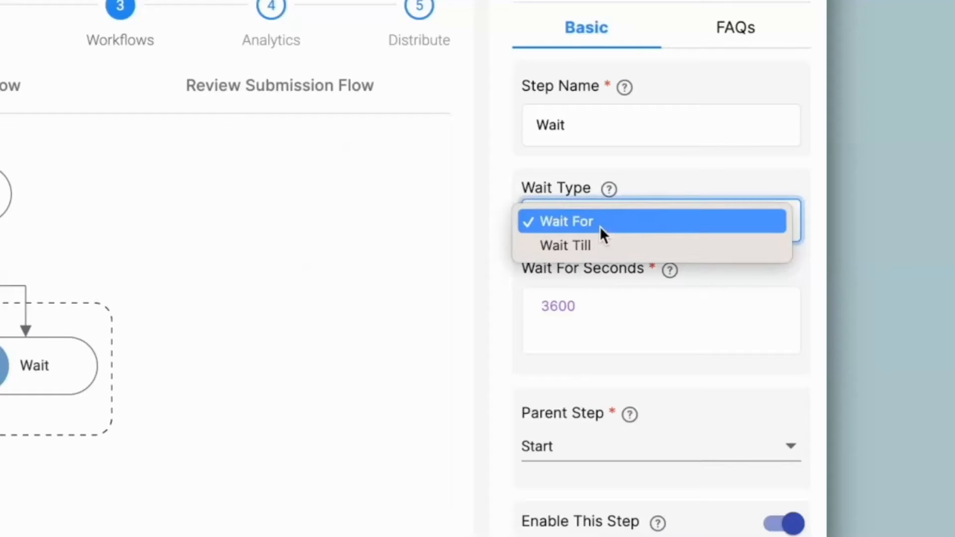
pyautogui.click(598, 248)
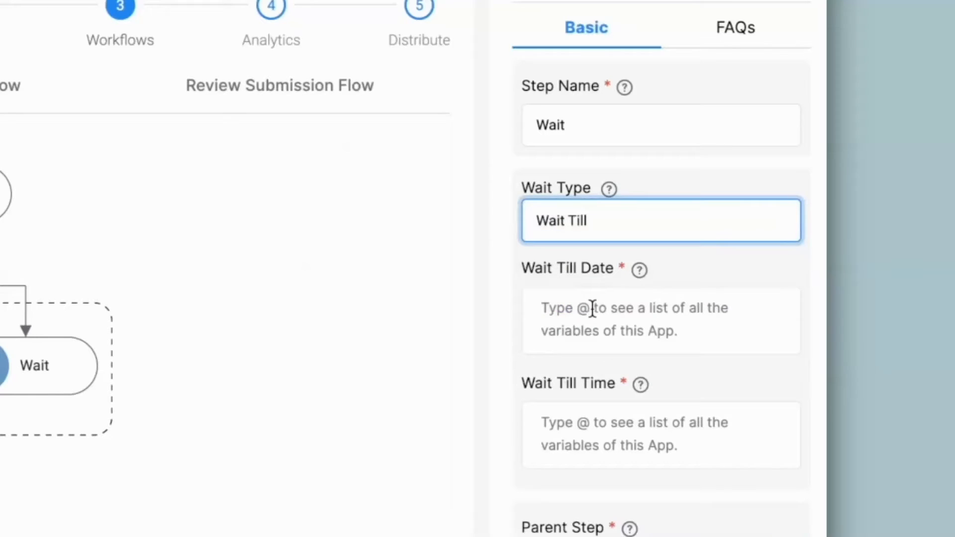
pyautogui.click(591, 309)
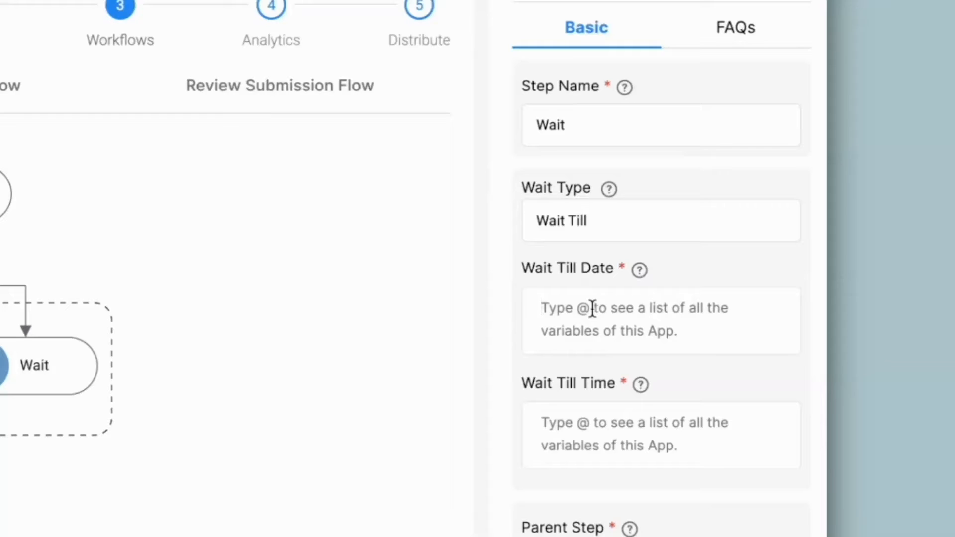
pyautogui.write('@')
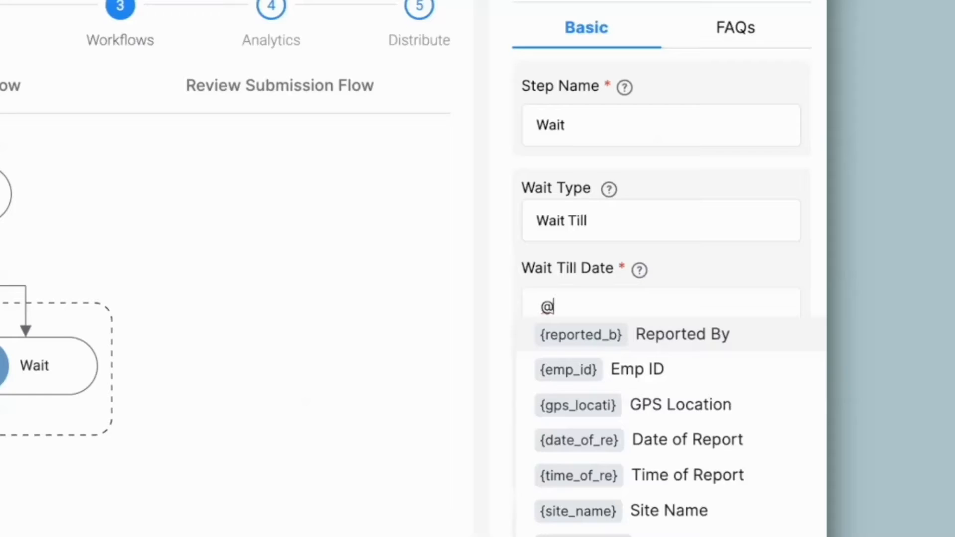
pyautogui.write('dat')
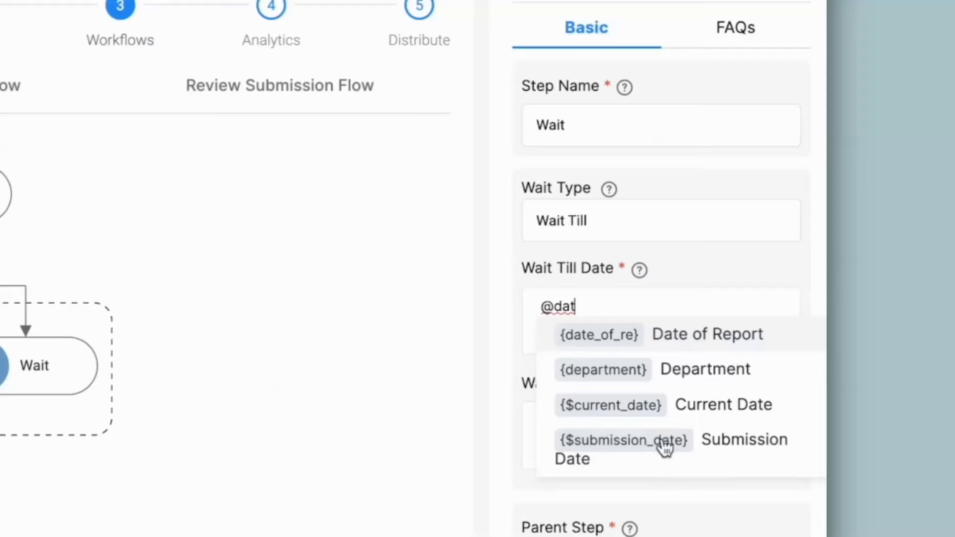
pyautogui.click(640, 335)
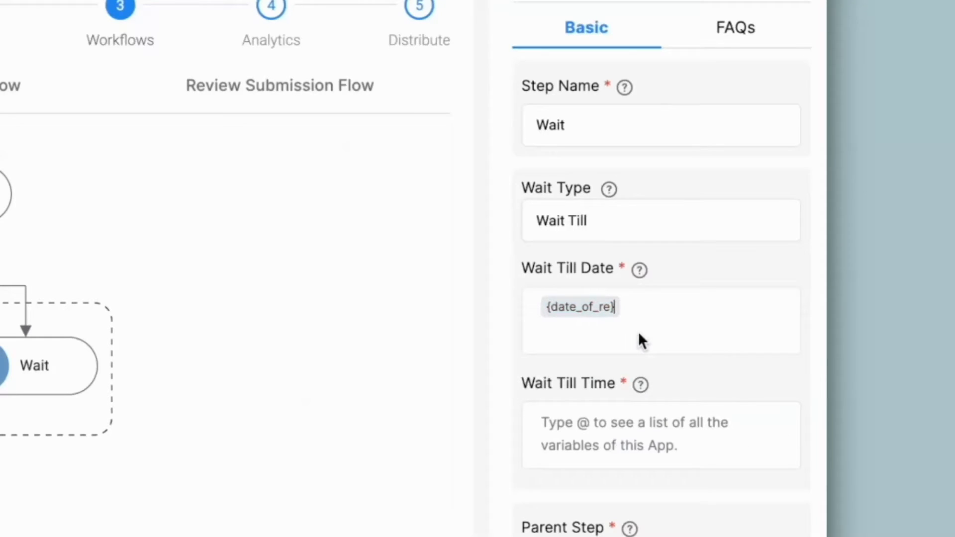
# Try adding +7 to the Date of Report variable in the Wait Till Date, and remove the addition.
pyautogui.write('+7')
pyautogui.press('BackSpace')
pyautogui.press('BackSpace')
# Set the Wait Till Time to 13:15 and save the Wait step.
pyautogui.click(605, 436)
pyautogui.write('13:15')
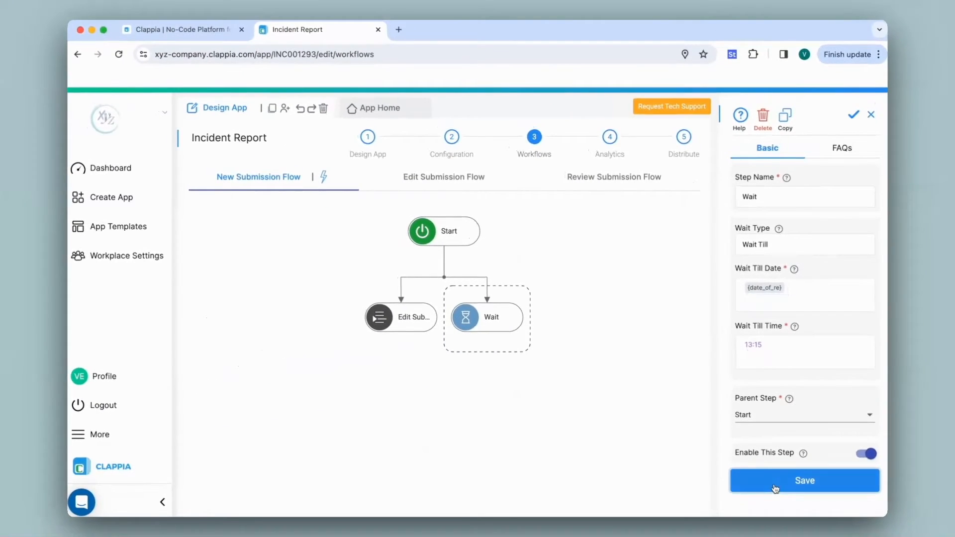
pyautogui.click(774, 487)
# Add an If step below the Wait step with the condition {$status}="Priority 2" and save it.
pyautogui.click(487, 331)
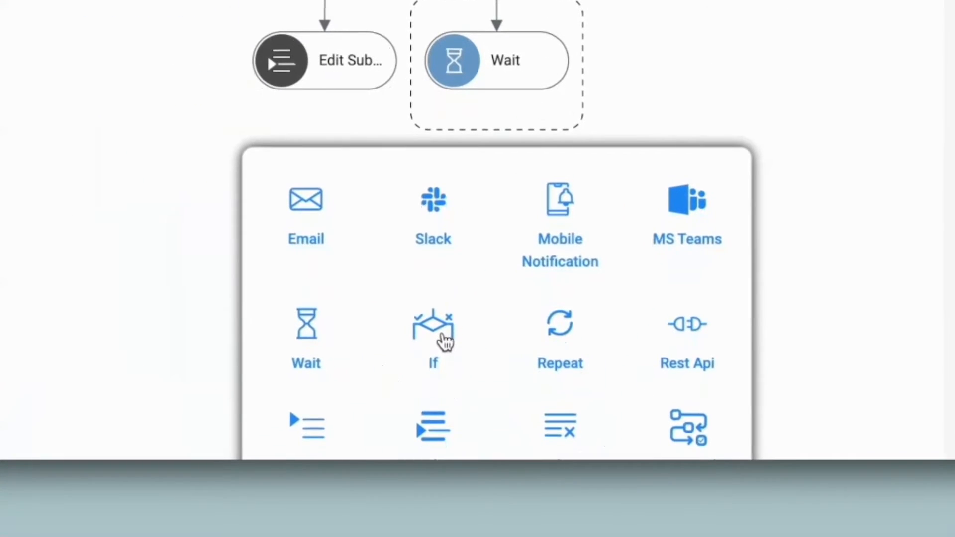
pyautogui.click(441, 334)
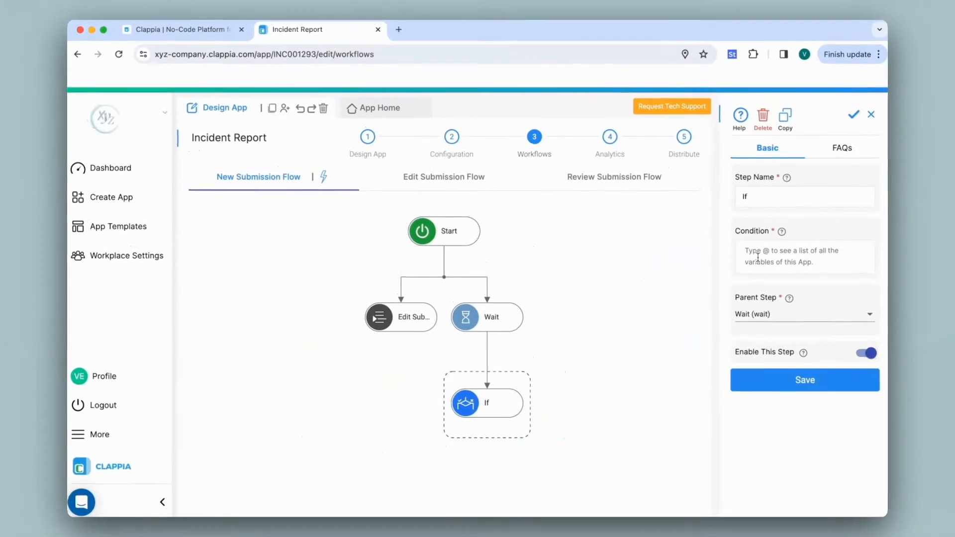
pyautogui.click(757, 257)
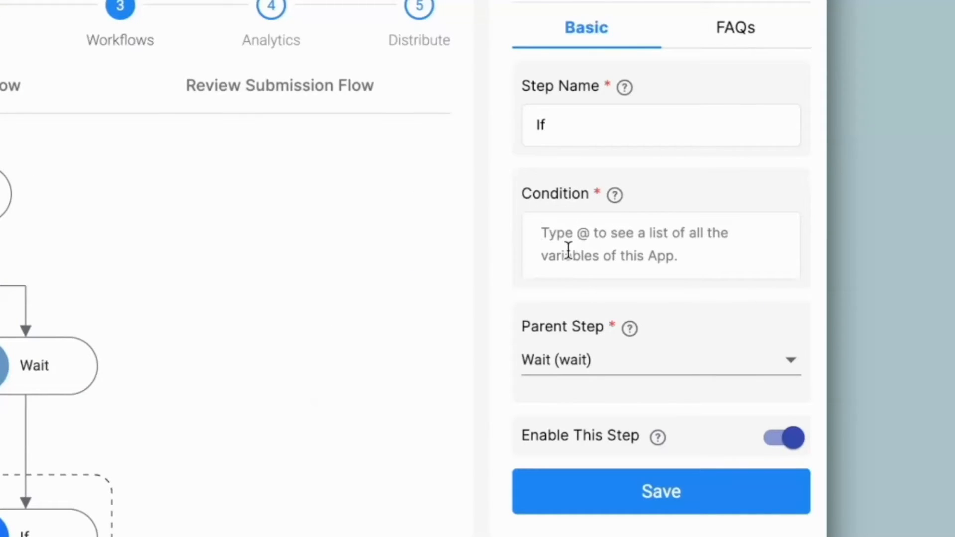
pyautogui.write('@sta')
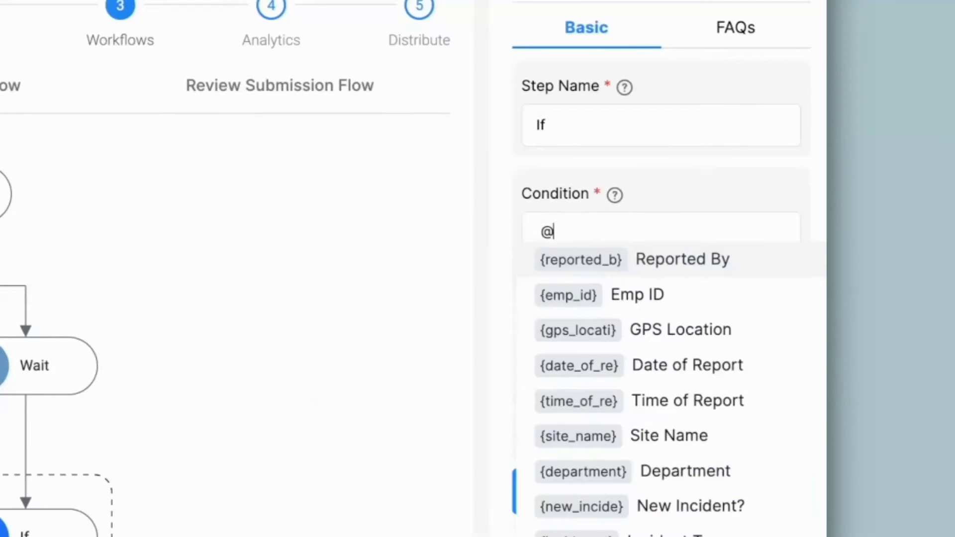
pyautogui.write('t')
pyautogui.click(574, 260)
pyautogui.write('="Priority 2')
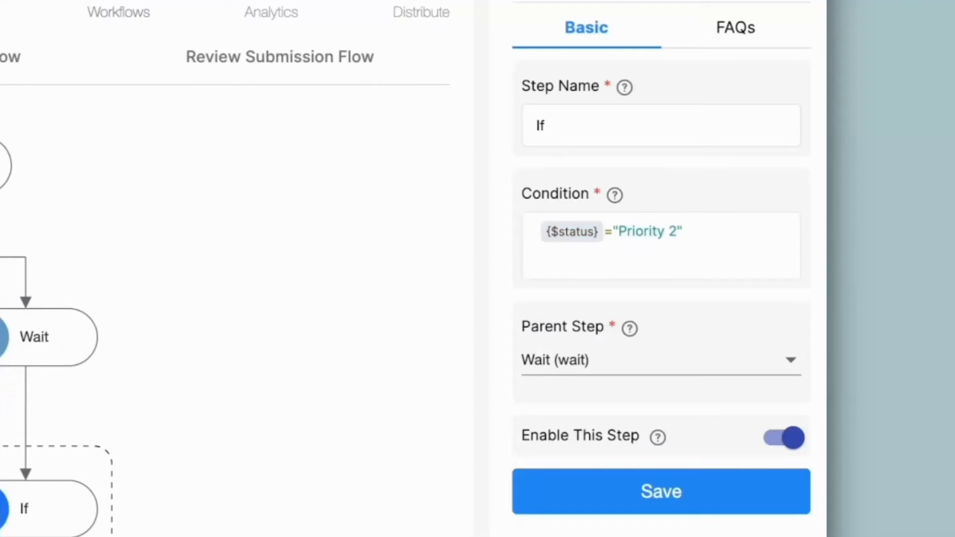
pyautogui.click(660, 492)
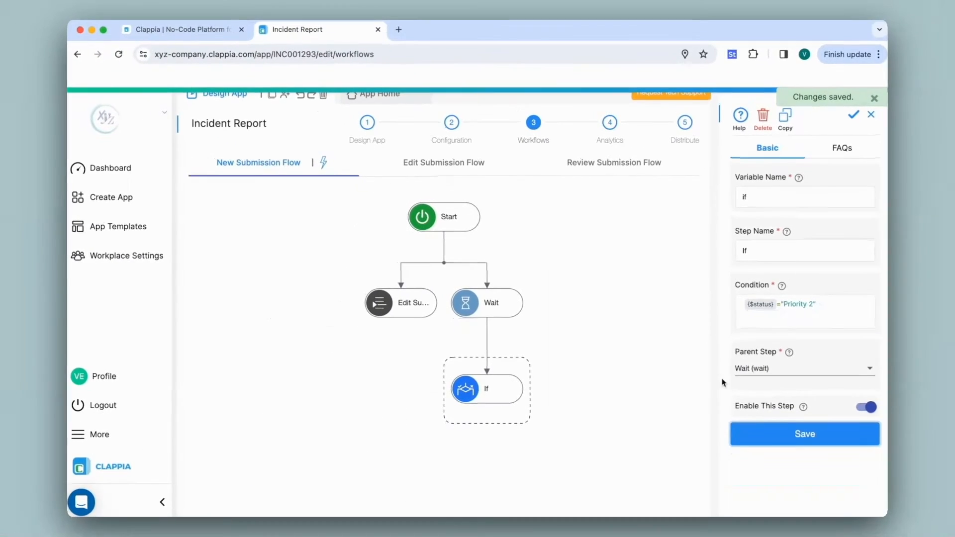
# Add an Edit Submission step below the If step and choose Incident Report as its app.
pyautogui.click(487, 402)
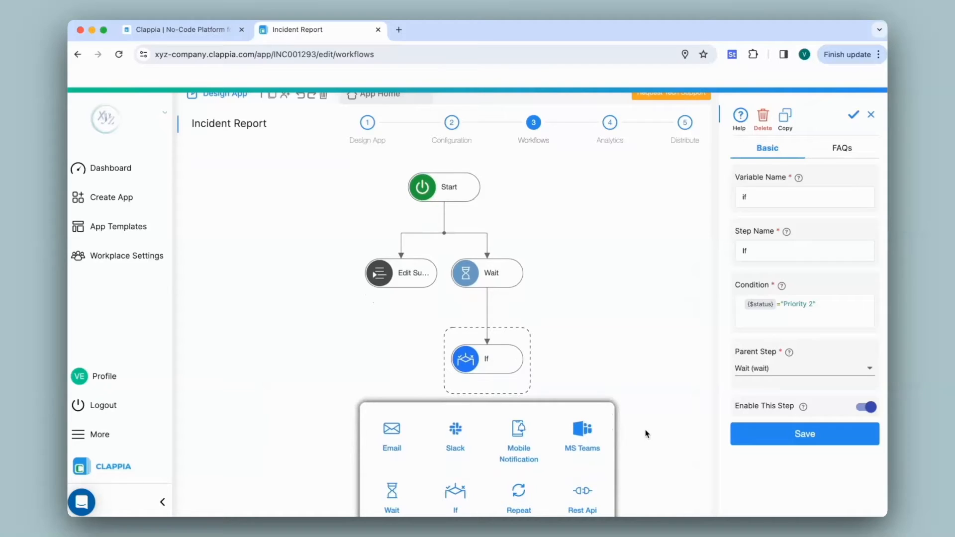
pyautogui.scroll(-2, 646, 434)
pyautogui.scroll(-1, 646, 434)
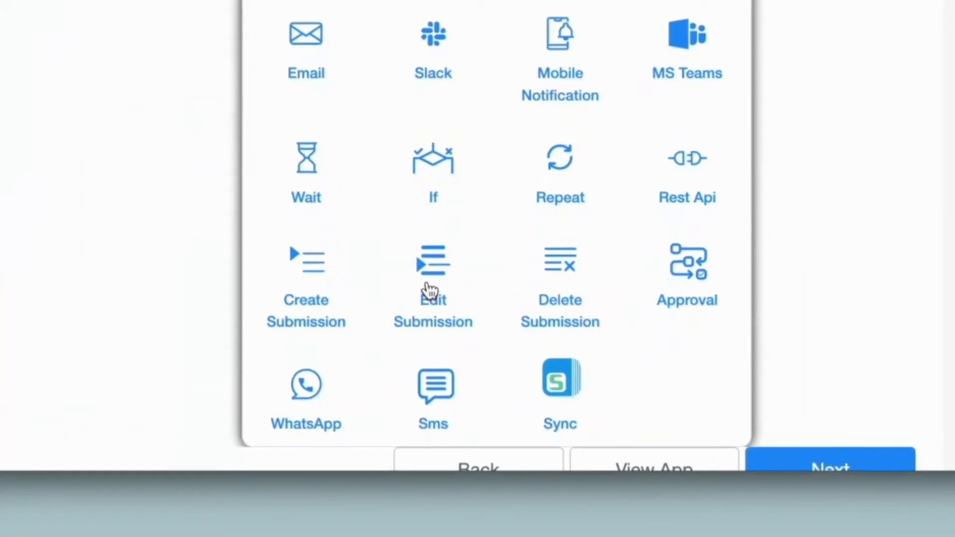
pyautogui.click(429, 290)
pyautogui.click(777, 267)
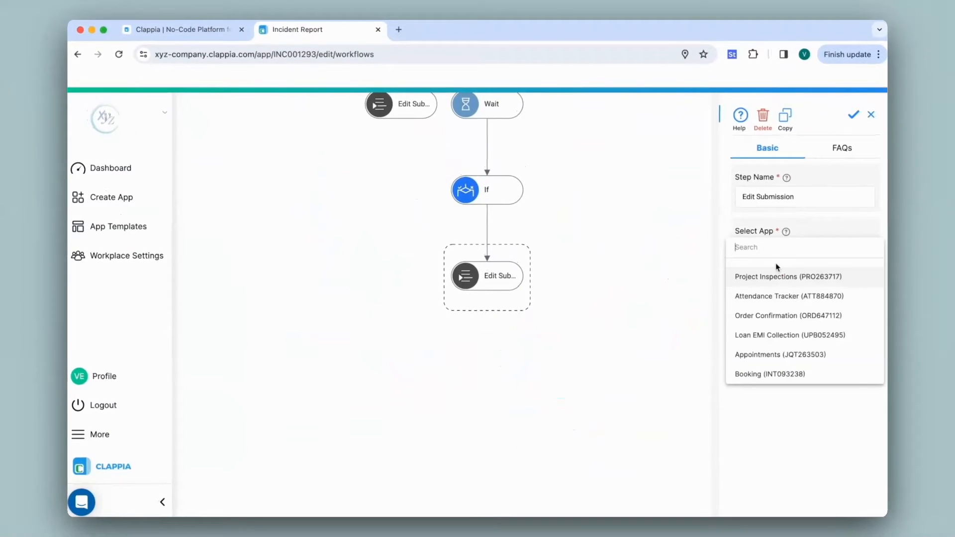
pyautogui.scroll(-3, 778, 267)
pyautogui.click(779, 296)
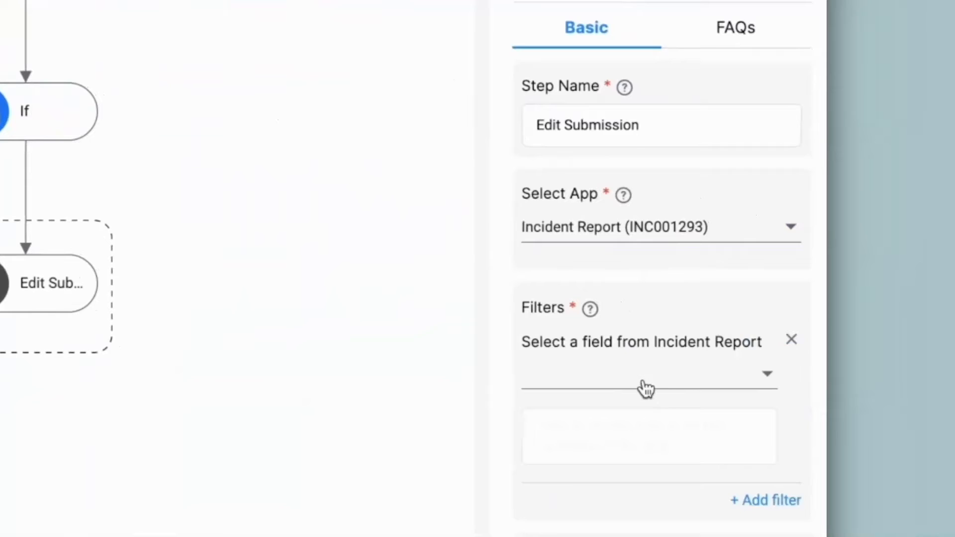
# Filter the new Edit Submission step by Submission Id equal to the {$submission_id} variable.
pyautogui.click(640, 385)
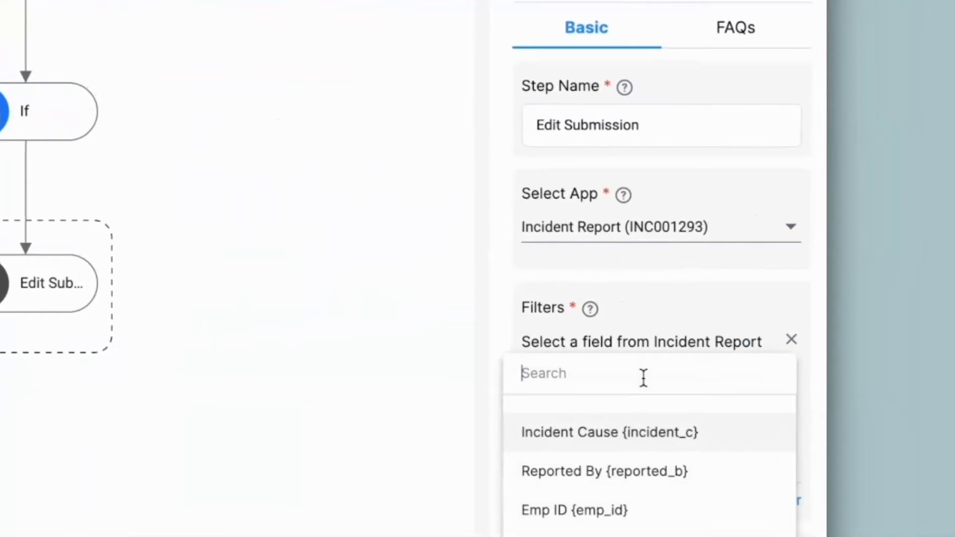
pyautogui.write('sub')
pyautogui.click(618, 432)
pyautogui.write('{$su')
pyautogui.click(618, 437)
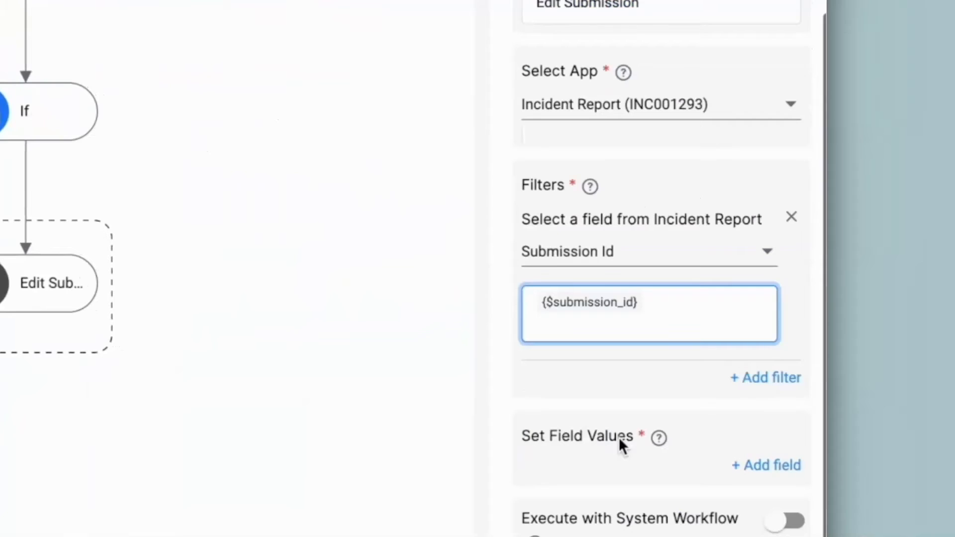
# Make the Edit Submission step set Submission Status to "Priority 1" and save the step.
pyautogui.click(755, 465)
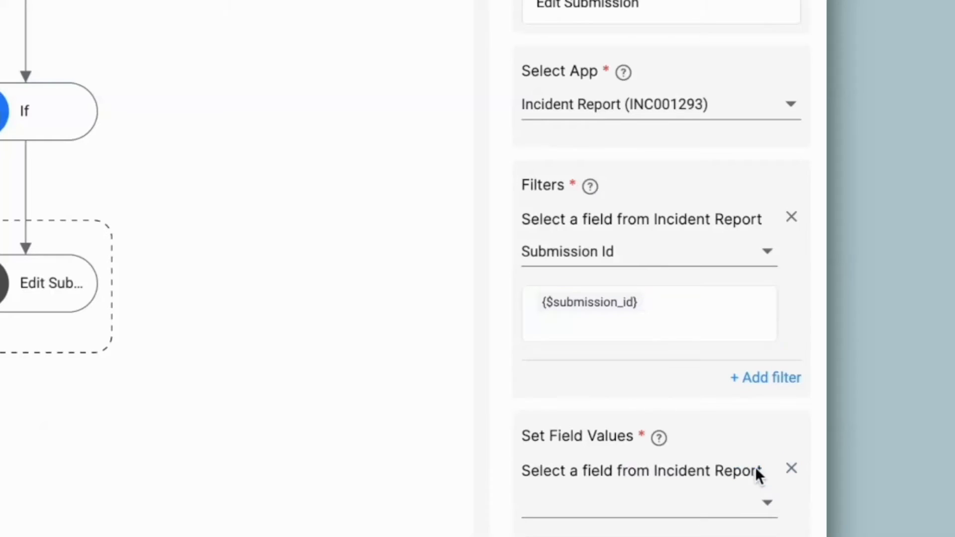
pyautogui.click(640, 507)
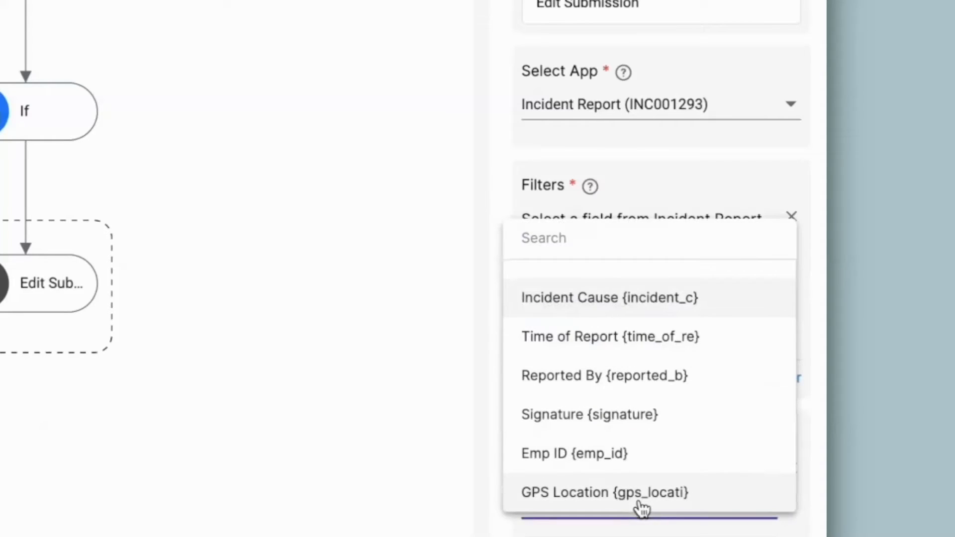
pyautogui.write('stat')
pyautogui.click(622, 348)
pyautogui.write('"Pr')
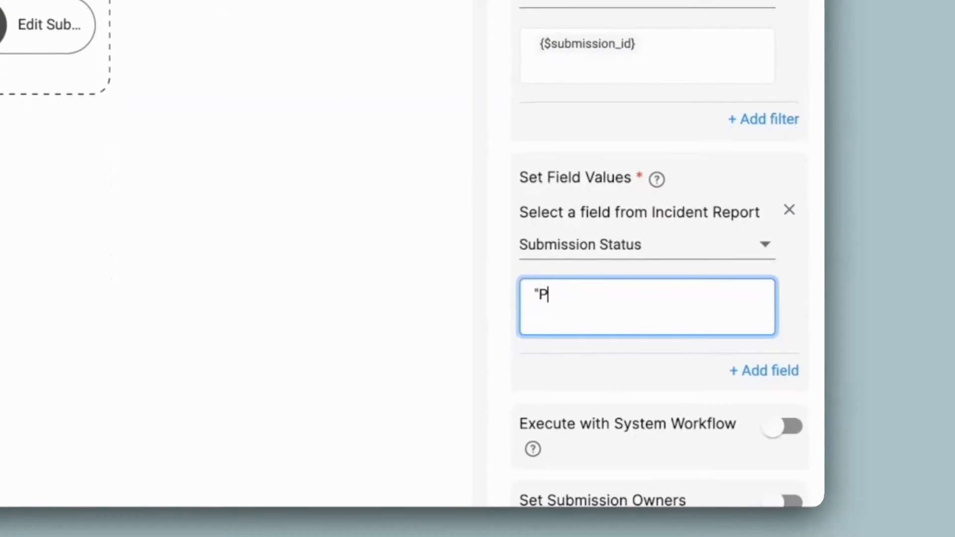
pyautogui.write('iority"')
pyautogui.scroll(-6, 588, 313)
pyautogui.click(630, 478)
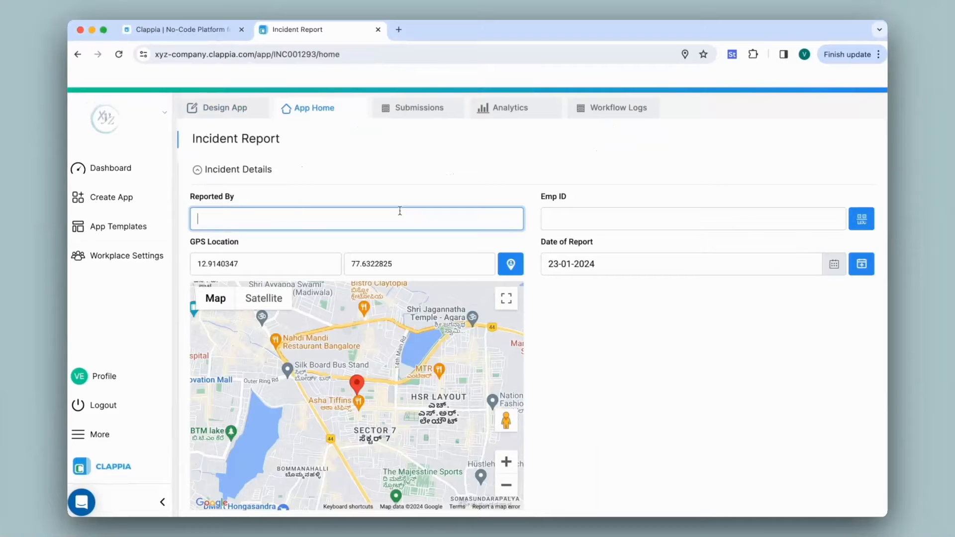
# In the Incident Report form, enter the reporter's name and employee ID, site name Site 3 and department IT.
pyautogui.write('Neha')
pyautogui.click(612, 219)
pyautogui.write('12')
pyautogui.scroll(-8, 611, 239)
pyautogui.click(612, 169)
pyautogui.write('Site 3')
pyautogui.click(378, 245)
pyautogui.write('IT')
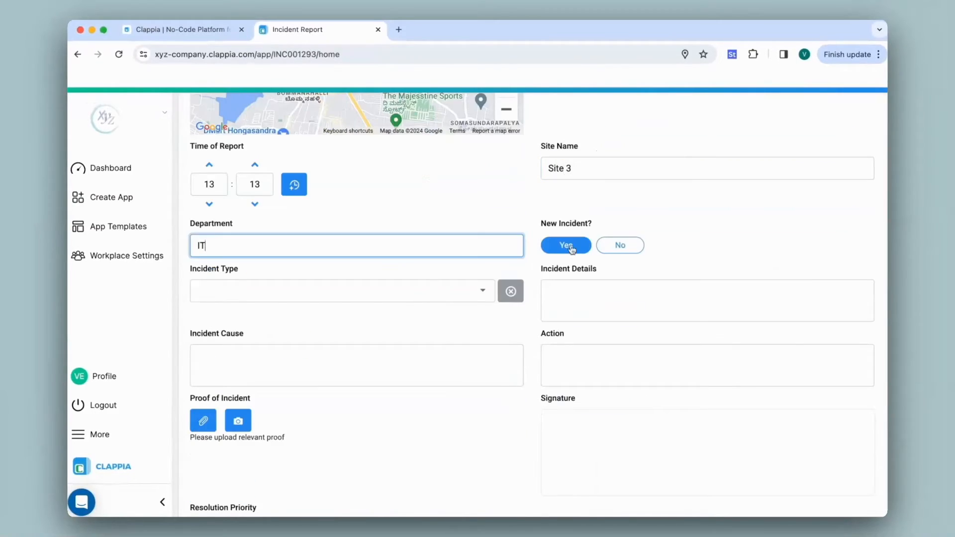
pyautogui.write('-')
# Complete the report as a new Workplace incident with "-" in the text fields, a signature and resolution priority Priority 2, and submit it.
pyautogui.click(378, 365)
pyautogui.write('-')
pyautogui.click(583, 368)
pyautogui.write('-')
pyautogui.scroll(-2, 582, 395)
pyautogui.moveTo(590, 394); pyautogui.dragTo(695, 330)
pyautogui.click(300, 455)
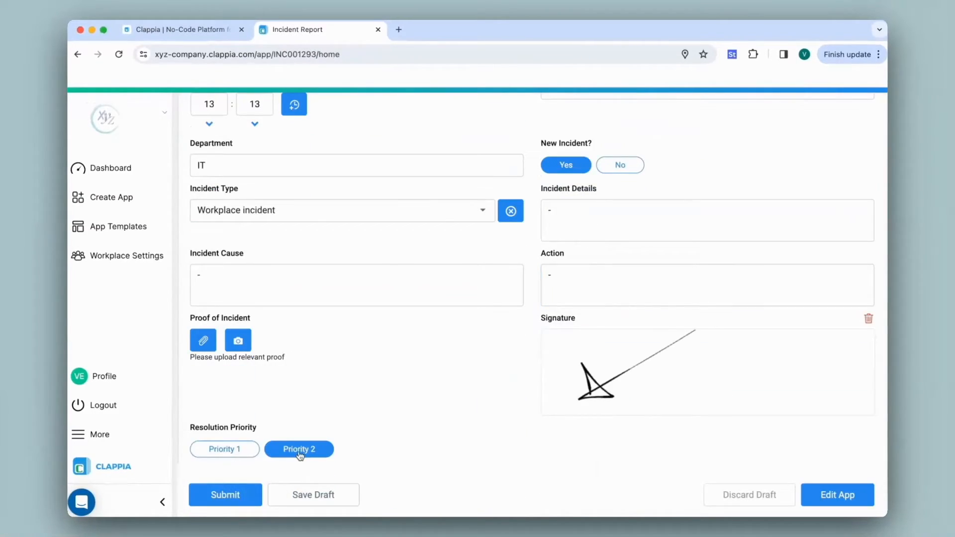
pyautogui.click(235, 491)
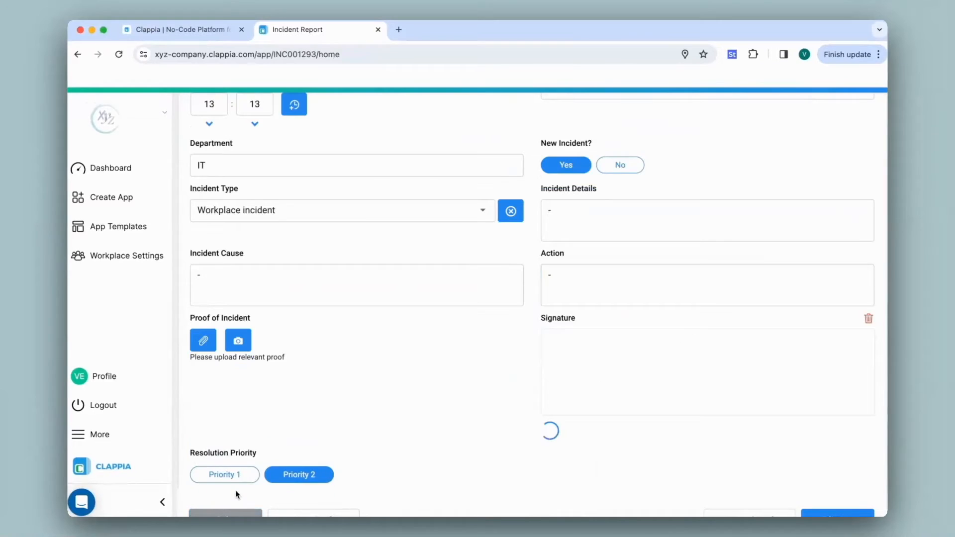
# Open the app's submissions list and refresh it to check the new report's status.
pyautogui.click(407, 108)
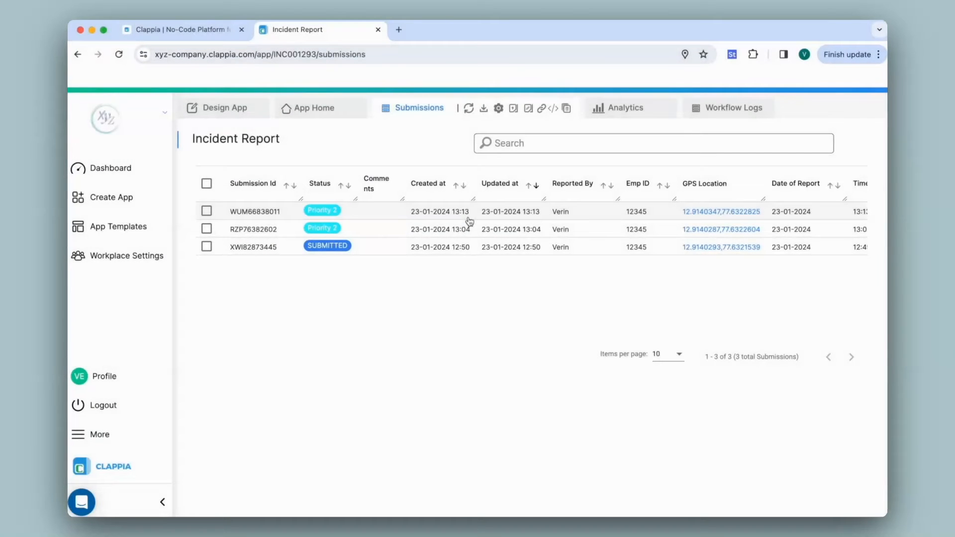
pyautogui.click(469, 110)
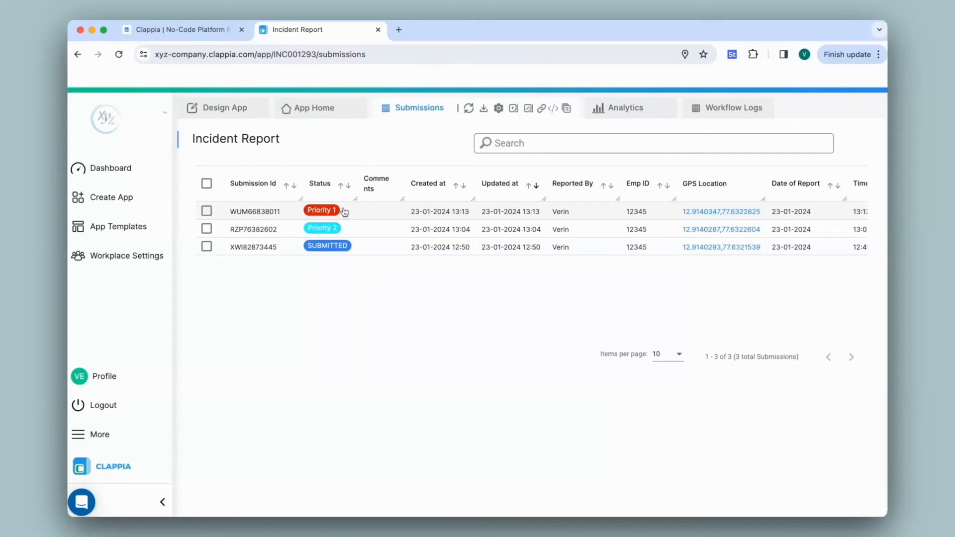
# Return to the New Submission Flow and review the Edit Submission step below the If step.
pyautogui.click(266, 116)
pyautogui.click(531, 149)
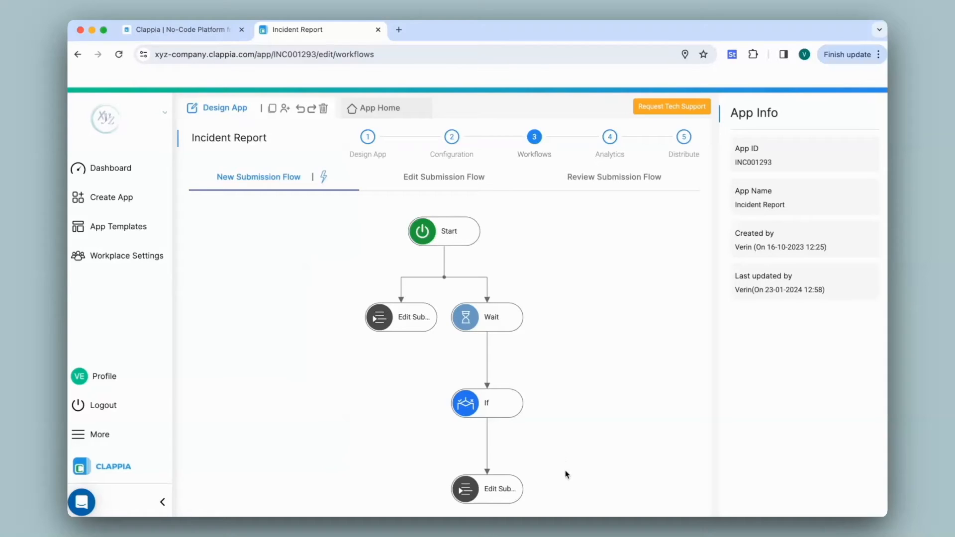
pyautogui.scroll(-1, 565, 471)
pyautogui.click(487, 480)
pyautogui.scroll(-4, 663, 471)
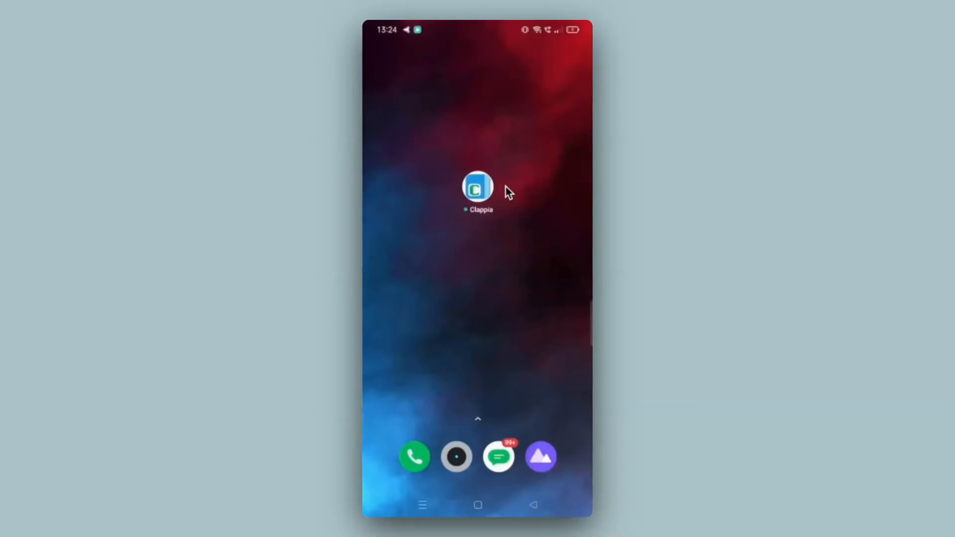
# Switch to the Clappia mobile app, open Incident Report, and enter the reporter's name and employee ID.
pyautogui.write('Incid')
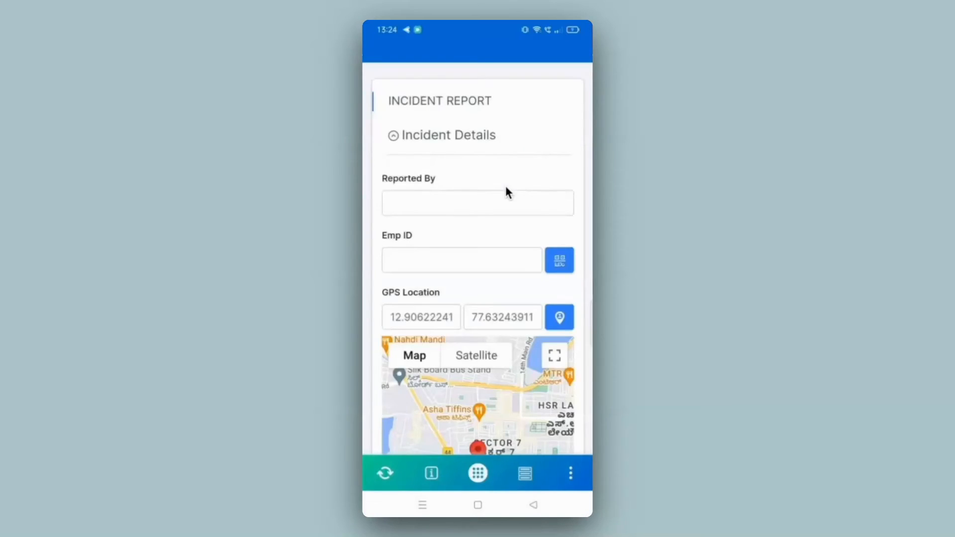
pyautogui.click(506, 194)
pyautogui.write('Verin')
pyautogui.click(462, 253)
pyautogui.write('12345')
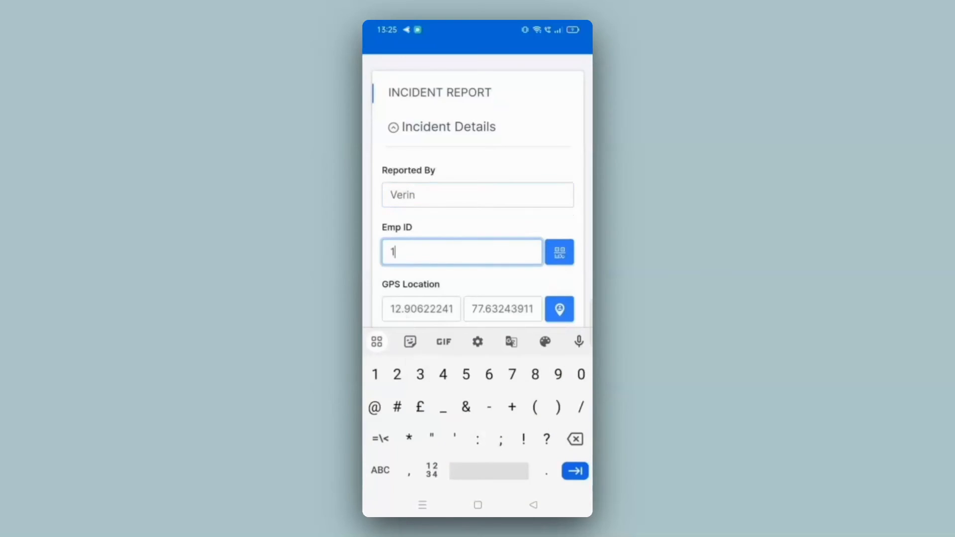
# Enter site name Site 1 and department It in the mobile form, and answer the new incident and incident type fields.
pyautogui.scroll(-5, 477, 268)
pyautogui.click(477, 441)
pyautogui.write('Site 1')
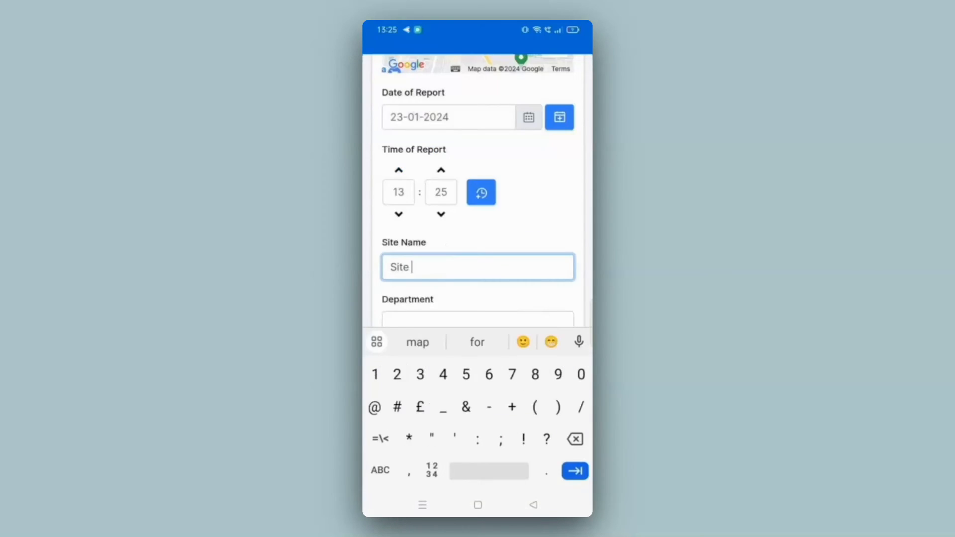
pyautogui.click(478, 320)
pyautogui.write('It')
pyautogui.click(411, 312)
pyautogui.click(470, 380)
pyautogui.click(438, 289)
# Enter "-" for the Incident Details, Incident Cause and Action fields of the mobile form.
pyautogui.click(477, 435)
pyautogui.write('-')
pyautogui.click(478, 173)
pyautogui.write('-')
pyautogui.click(478, 252)
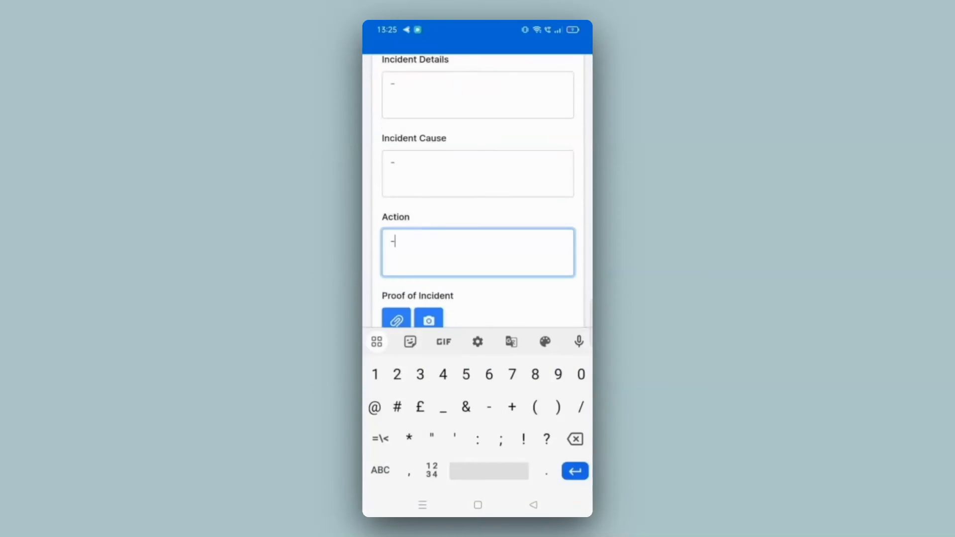
pyautogui.write('-')
# Draw a signature in the mobile form and set the Resolution Priority to Priority 2.
pyautogui.moveTo(455, 311); pyautogui.dragTo(489, 274)
pyautogui.scroll(-1, 477, 269)
pyautogui.click(517, 336)
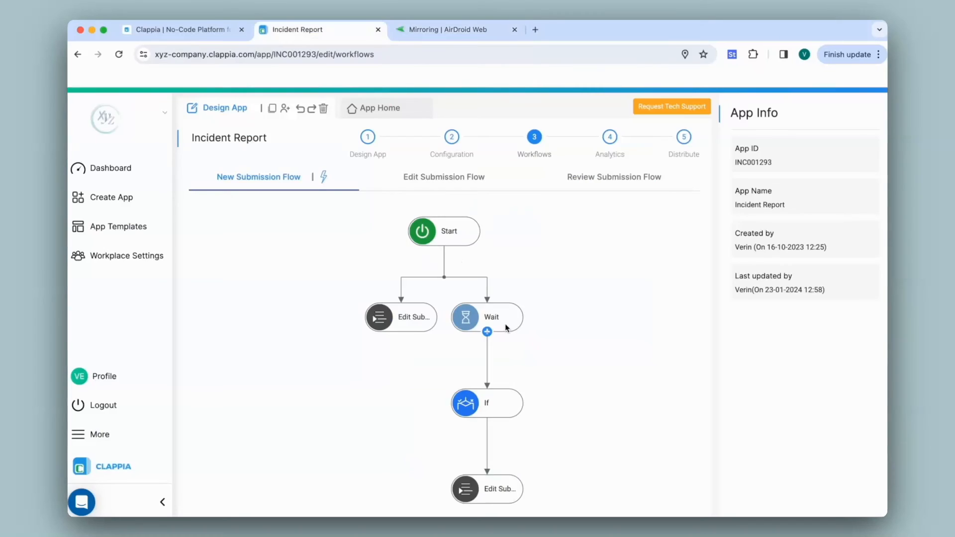
# Switch to the workflow in the browser and set the Wait step's Wait Till Time to 13:28.
pyautogui.click(506, 326)
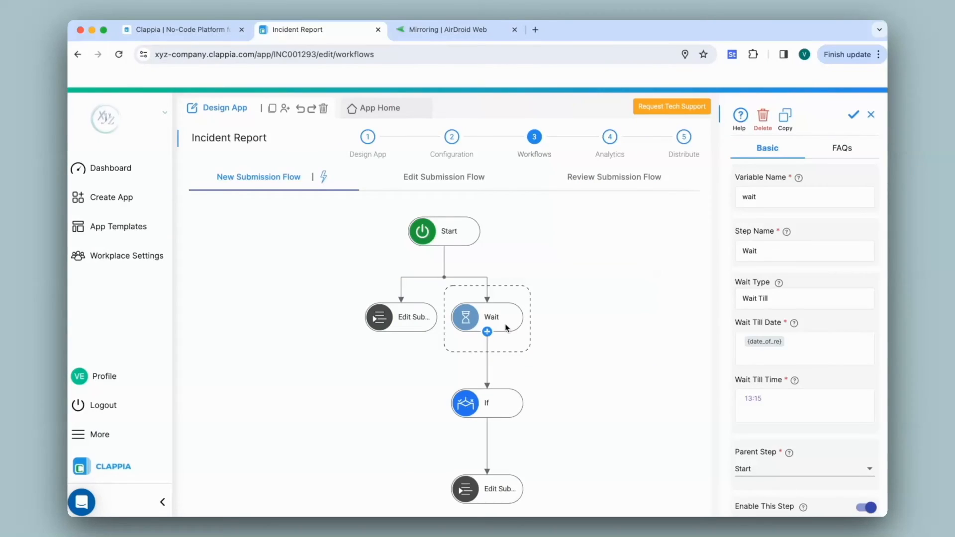
pyautogui.press('BackSpace')
pyautogui.press('BackSpace')
pyautogui.write('28')
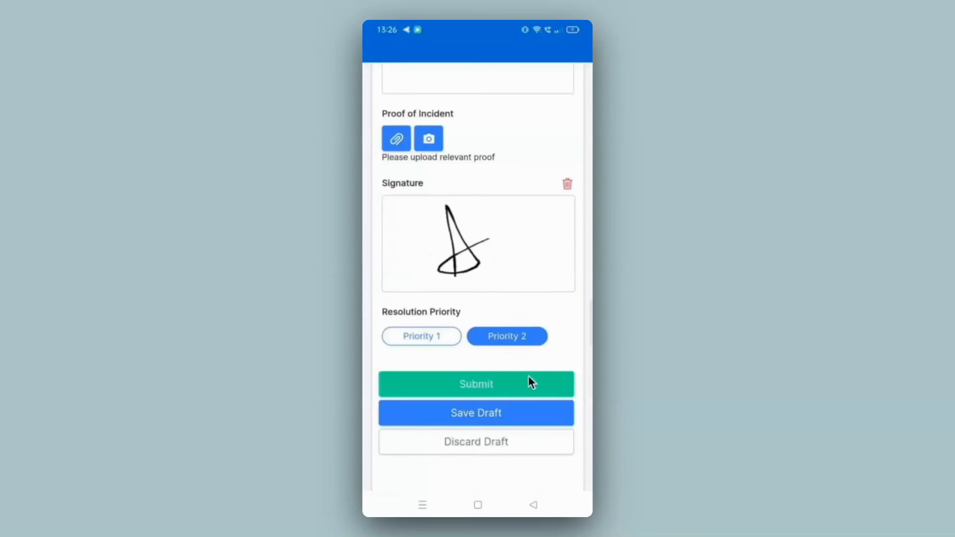
# Return to the mobile app, submit the completed incident report and open the submissions list.
pyautogui.click(528, 379)
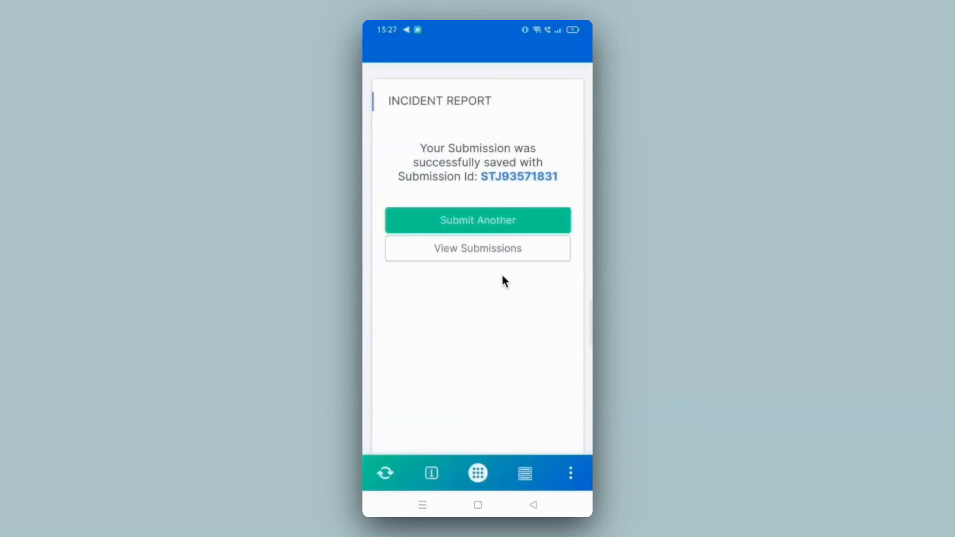
pyautogui.click(500, 255)
# View the newest submission's status options on mobile, close them without updating, and refresh the submissions list.
pyautogui.click(519, 145)
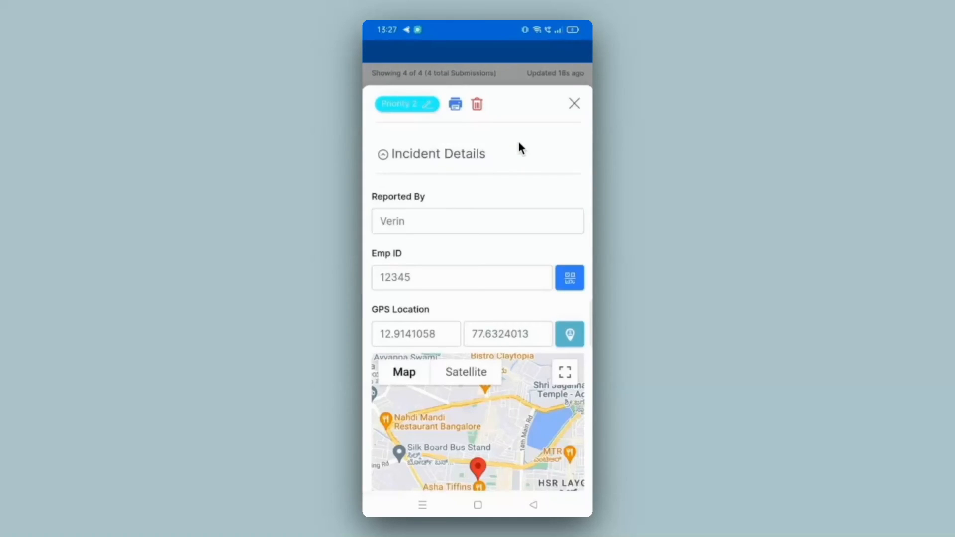
pyautogui.click(425, 111)
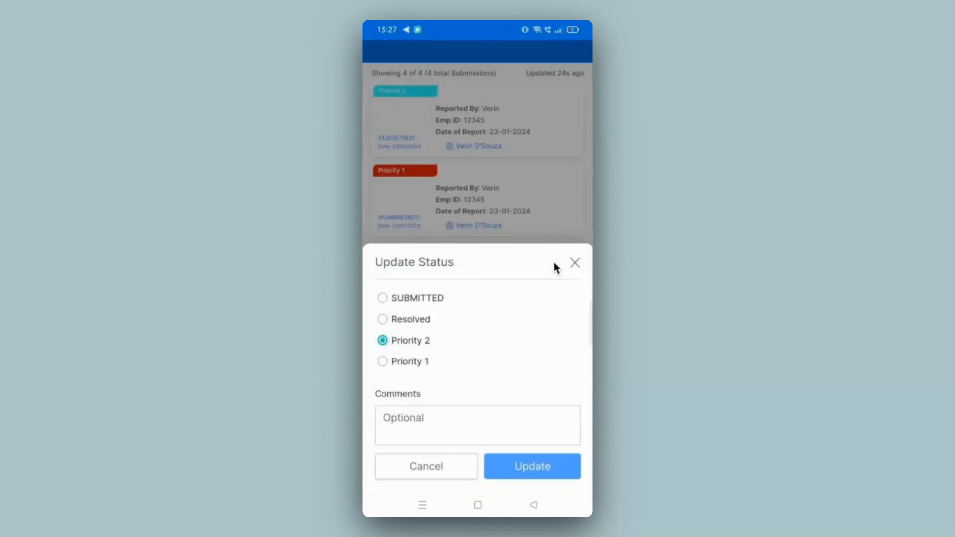
pyautogui.click(575, 262)
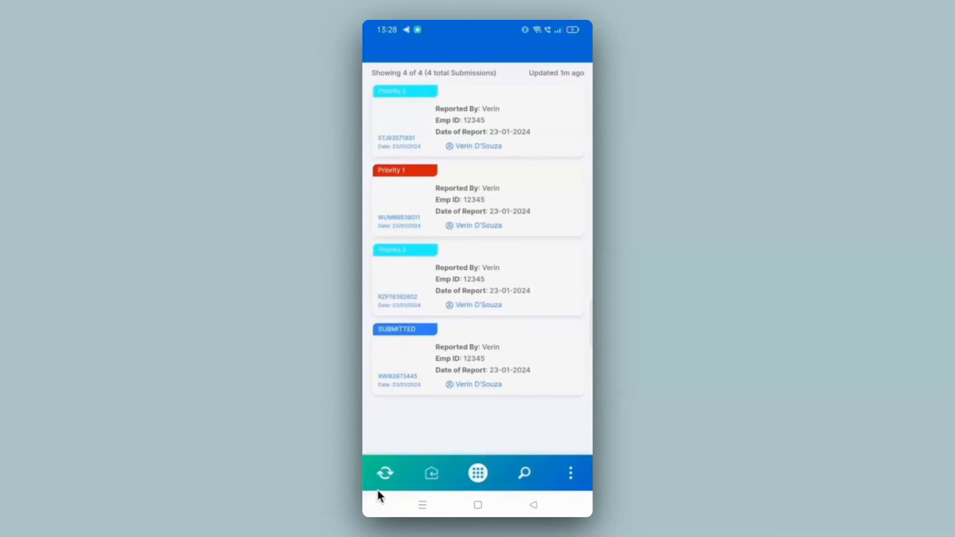
pyautogui.click(378, 488)
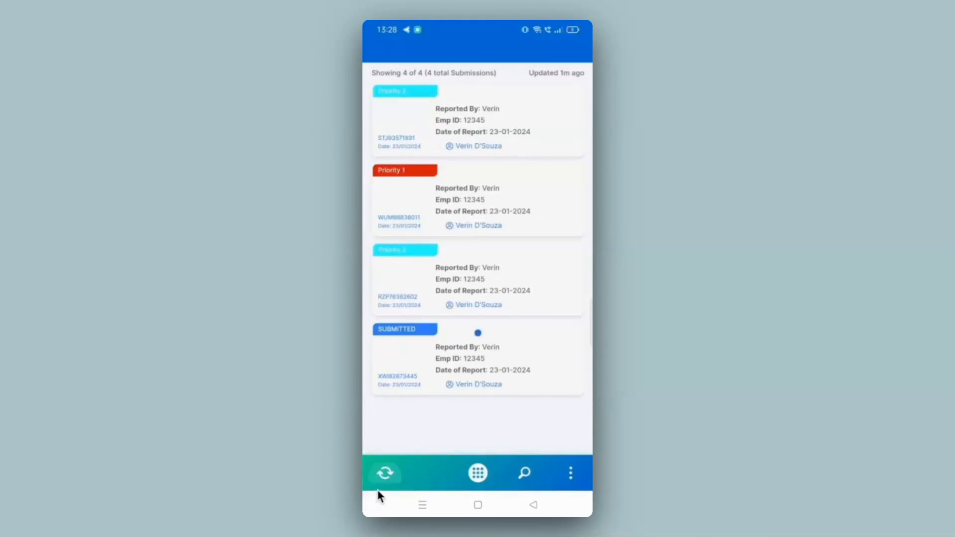